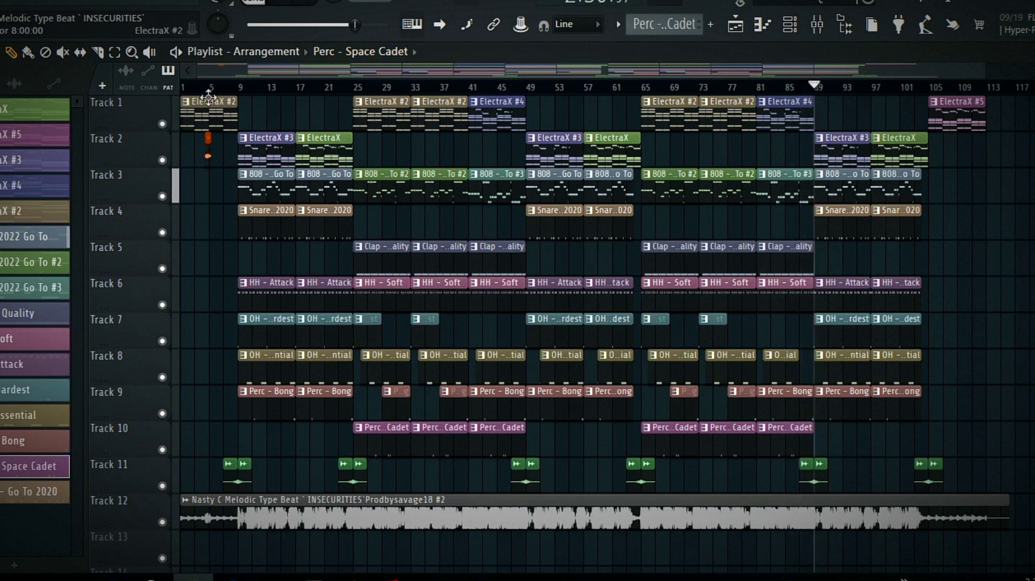
- Stop the song, open the ElectraX #2 pattern at the start of Track 1, and play back its notes
key("space")
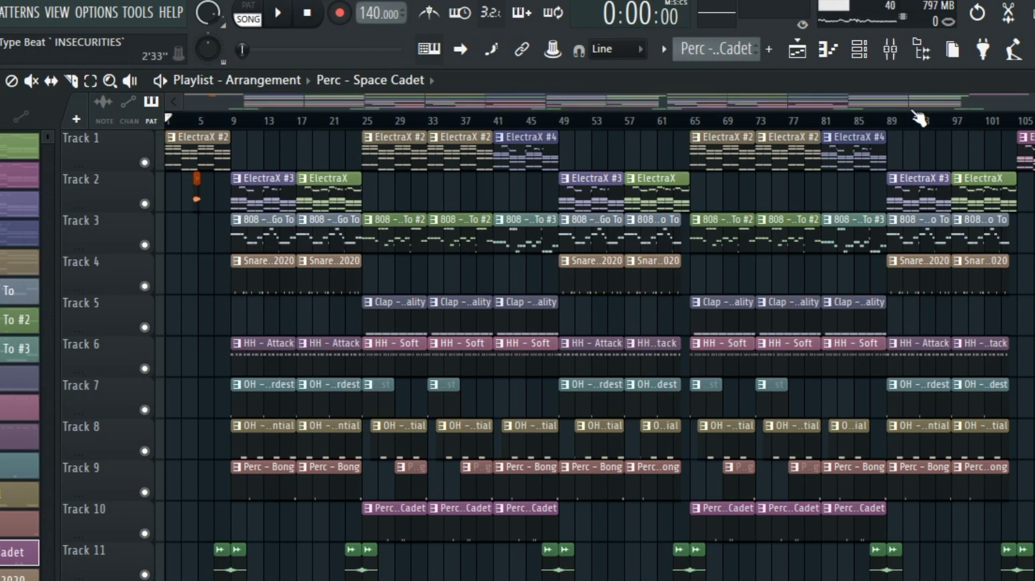
left_click_drag(1033, 102, 403, 129)
left_click(408, 137)
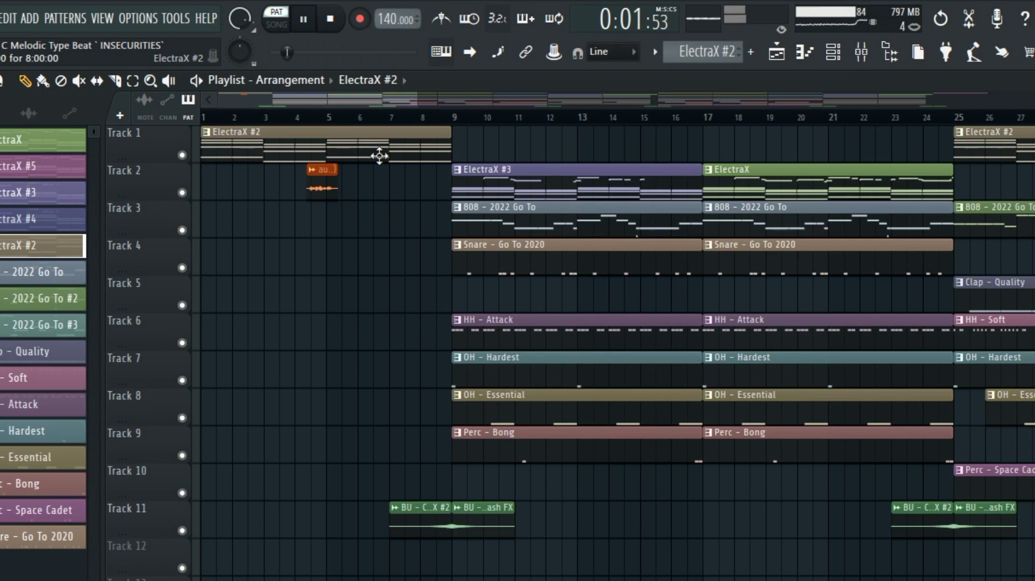
double_click(380, 156)
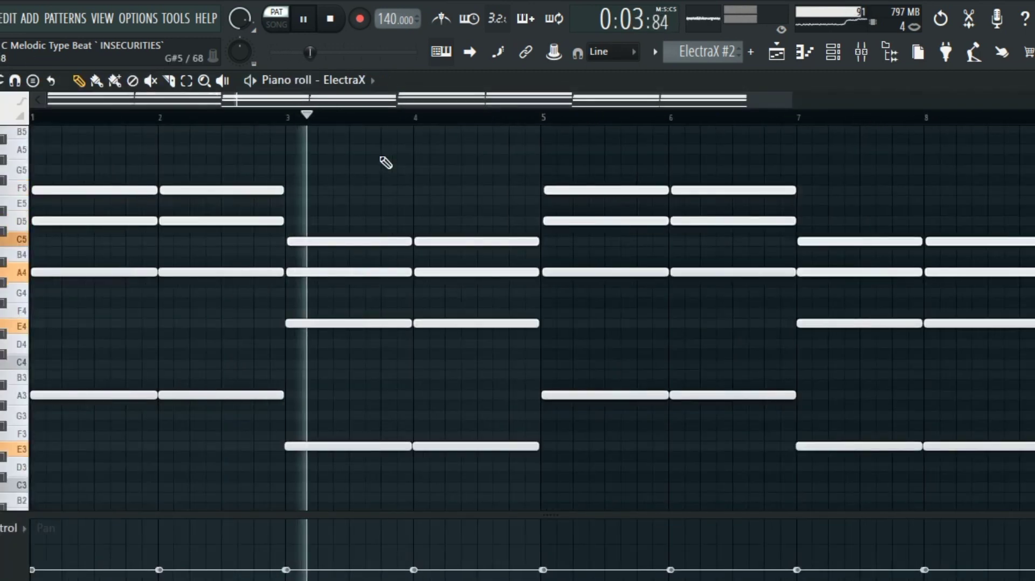
key("space")
key("space")
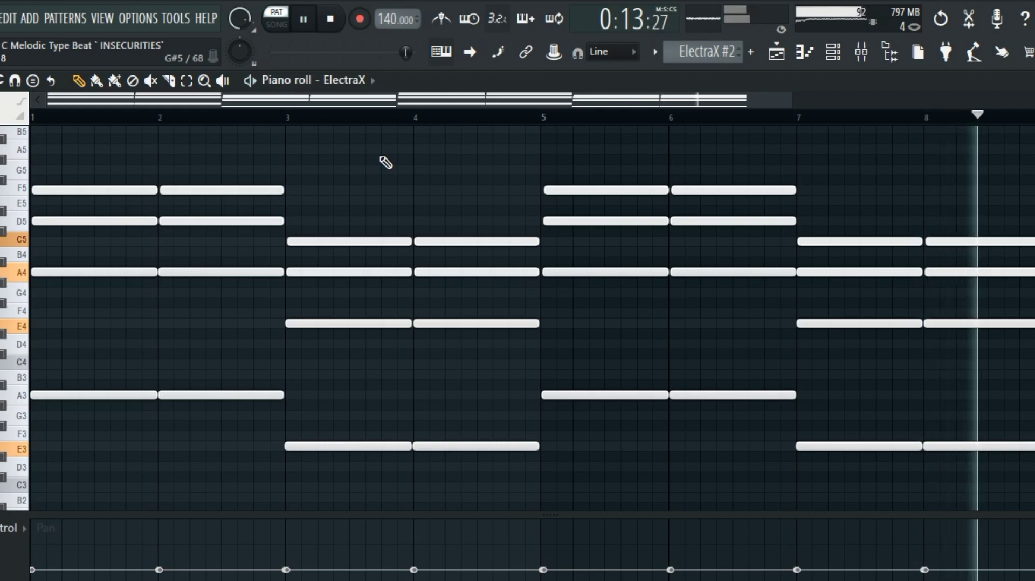
key("space")
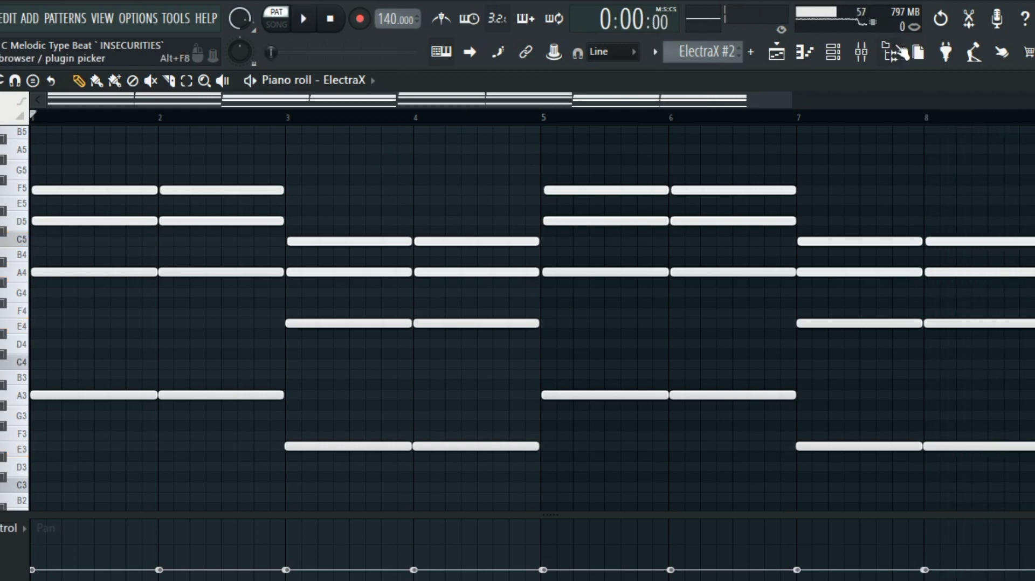
- Inspect the ElectraX channel's plugin settings and Electro Pi preset, and return to the playlist
left_click(835, 59)
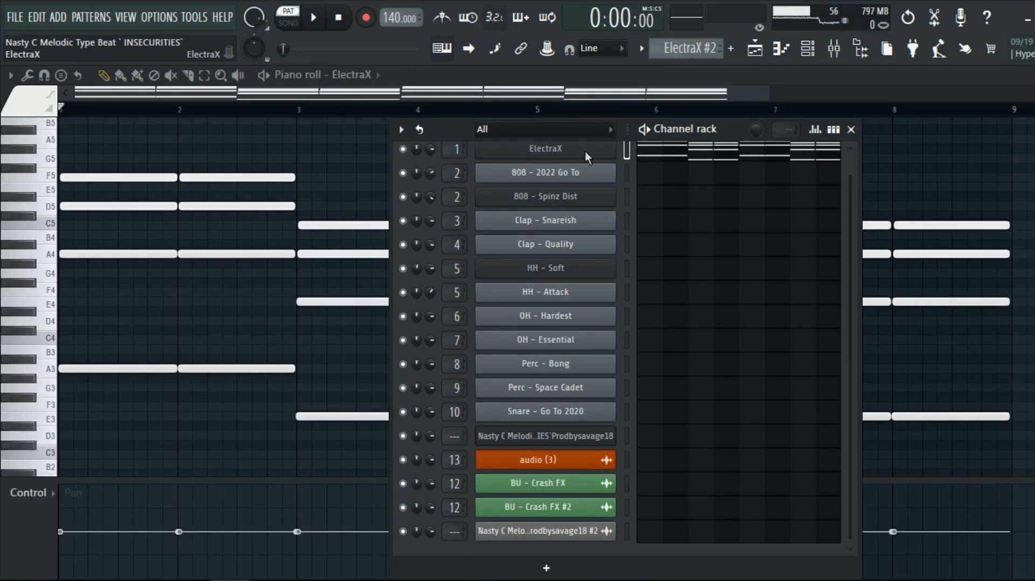
left_click(598, 162)
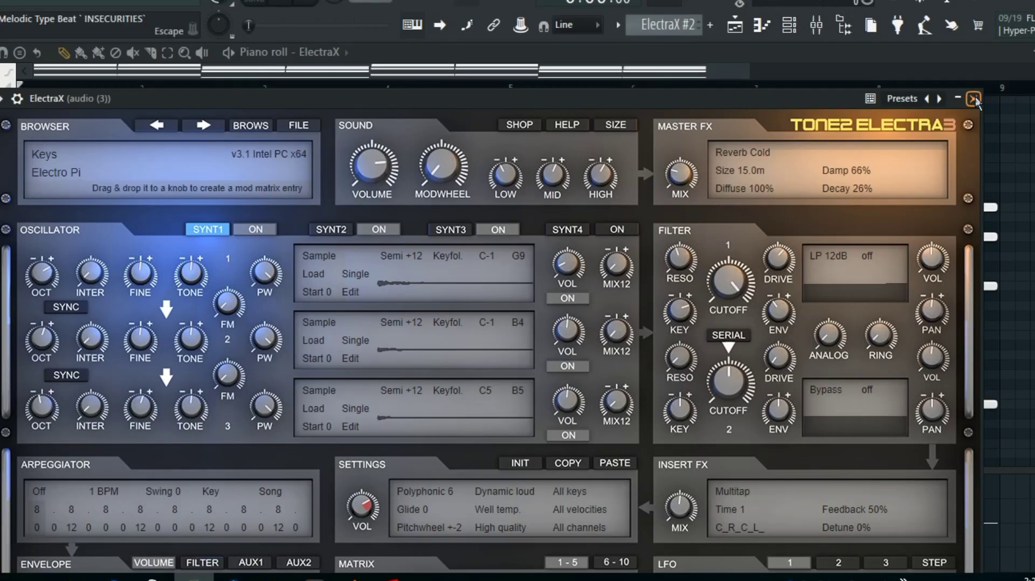
left_click(975, 101)
left_click(737, 31)
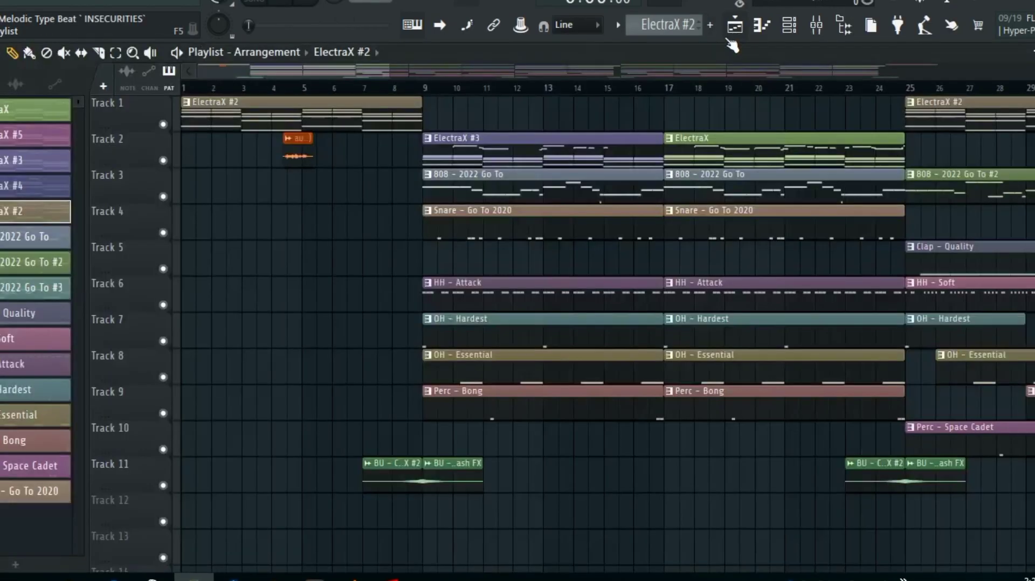
- Review the notes of the ElectraX #3 and ElectraX patterns on Track 2 with playback, returning to the playlist after each
double_click(453, 157)
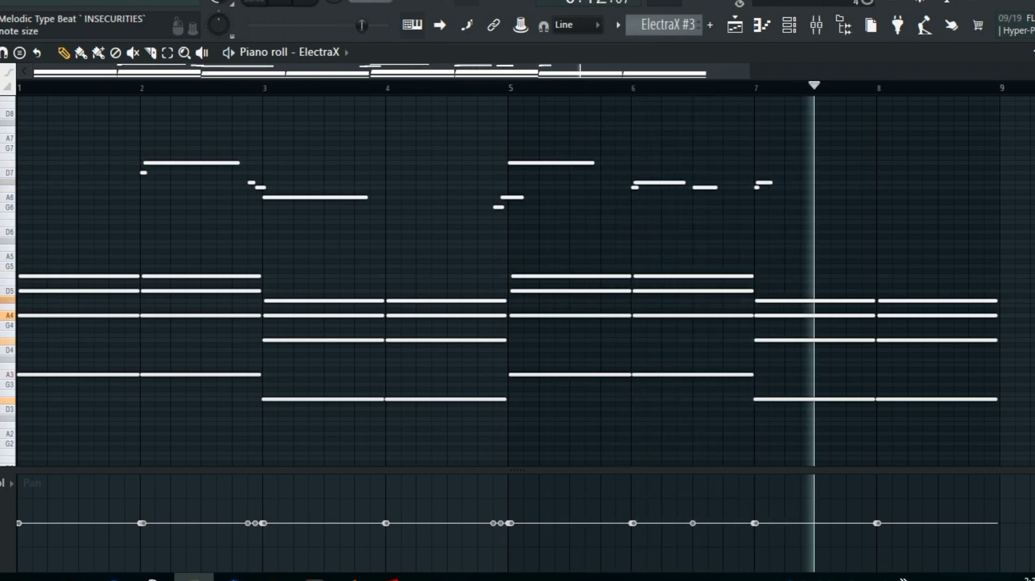
left_click_drag(1033, 83, 1033, 76)
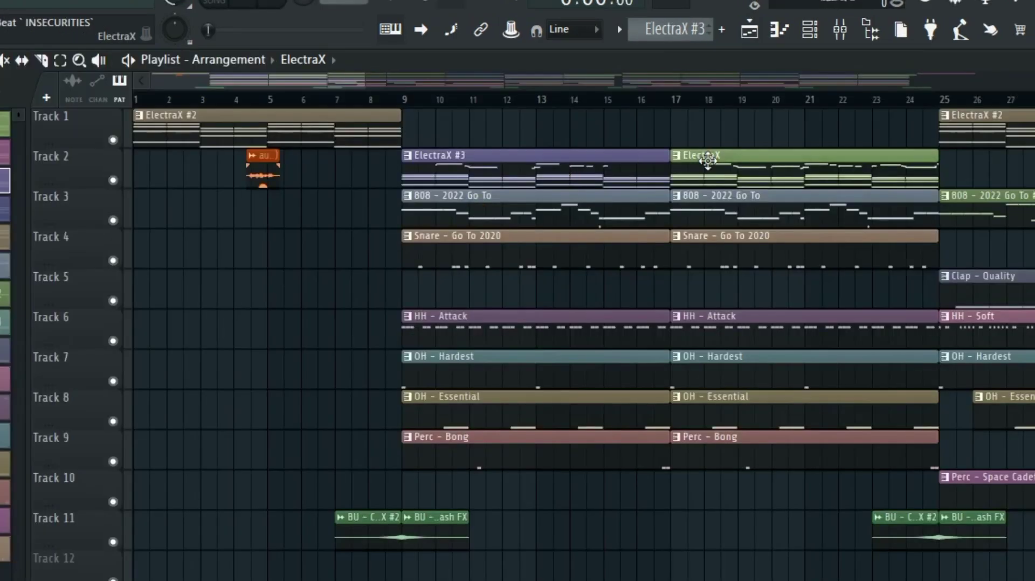
double_click(707, 160)
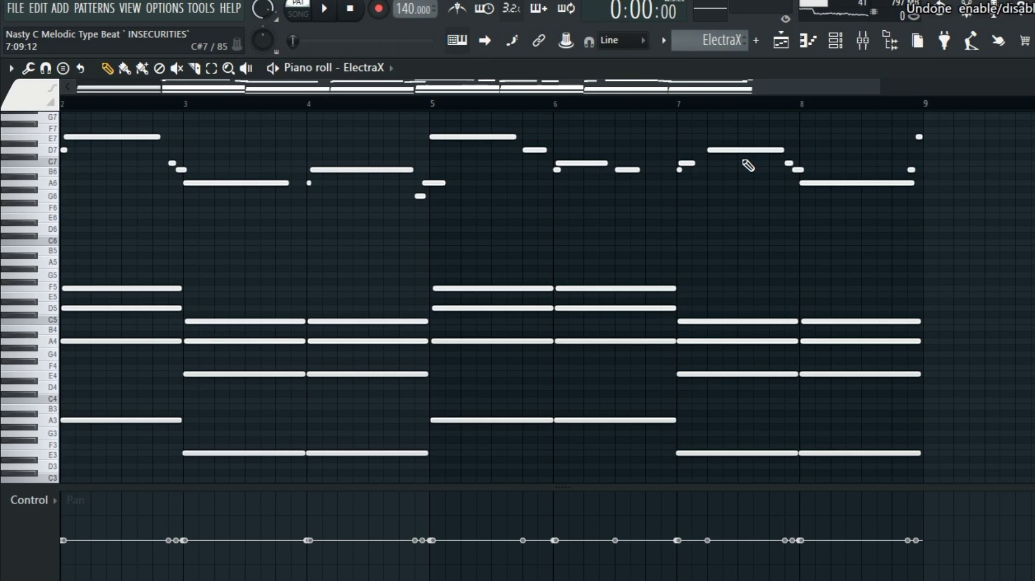
scroll(746, 164, "down", 2)
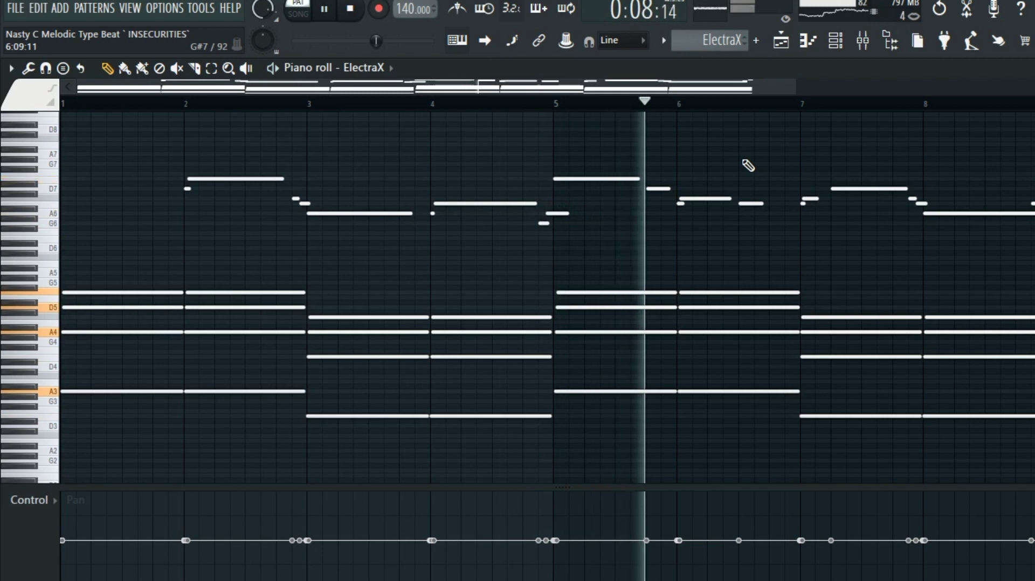
left_click(783, 44)
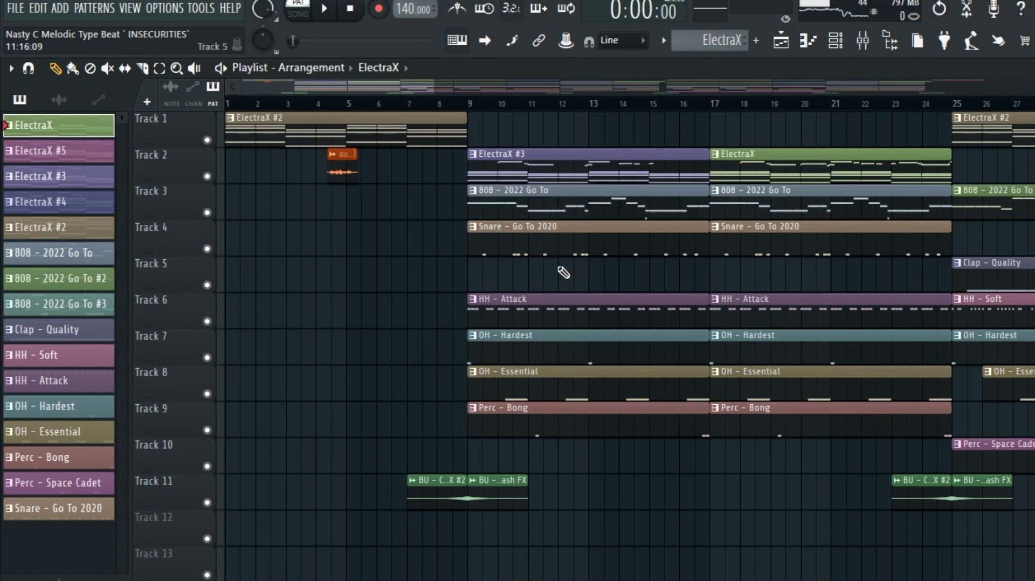
- Open the first 808 - 2022 Go To pattern on Track 3 and fit its notes in the piano roll
scroll(564, 272, "down", 5)
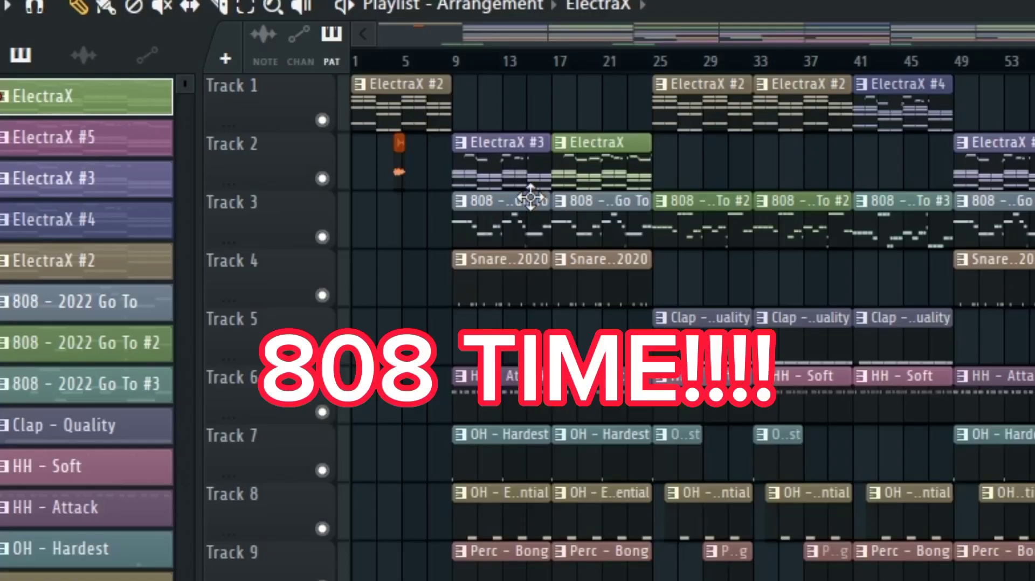
double_click(257, 152)
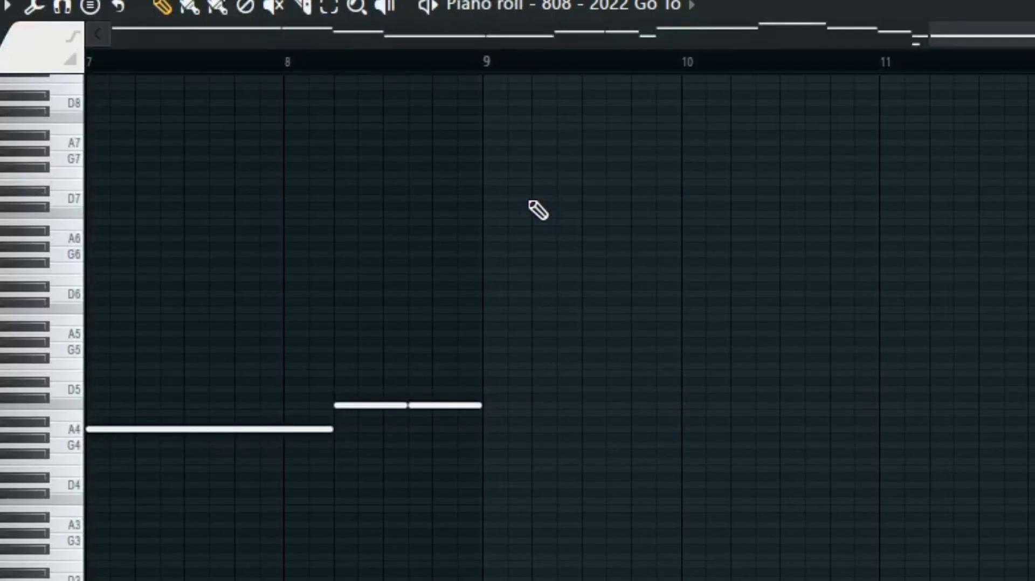
right_click(538, 210, "ctrl")
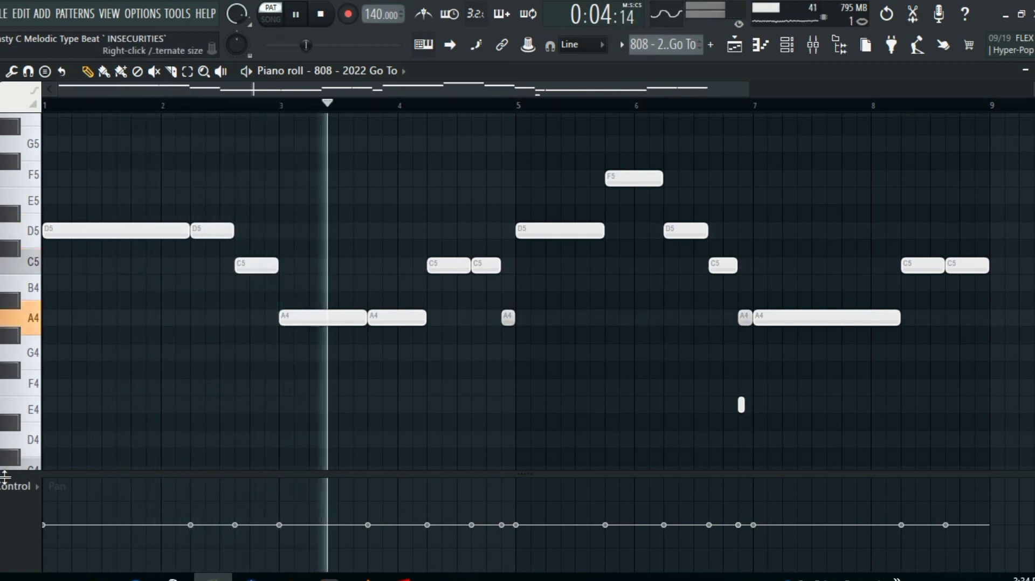
- Switch the 808 pattern's control lane to note velocity and collapse the lane to enlarge the note area
left_click(19, 486)
left_click(35, 489)
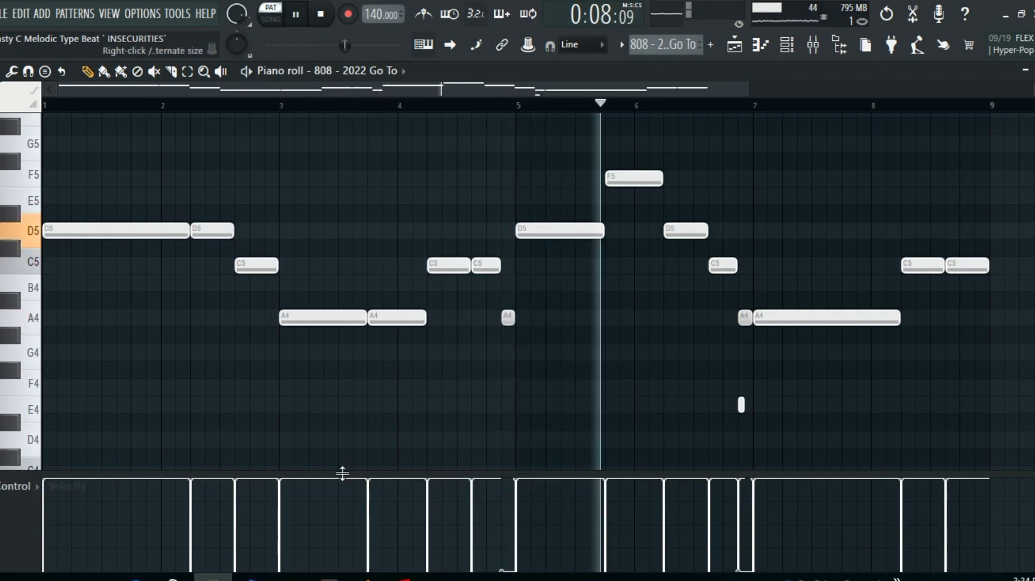
left_click_drag(342, 474, 342, 566)
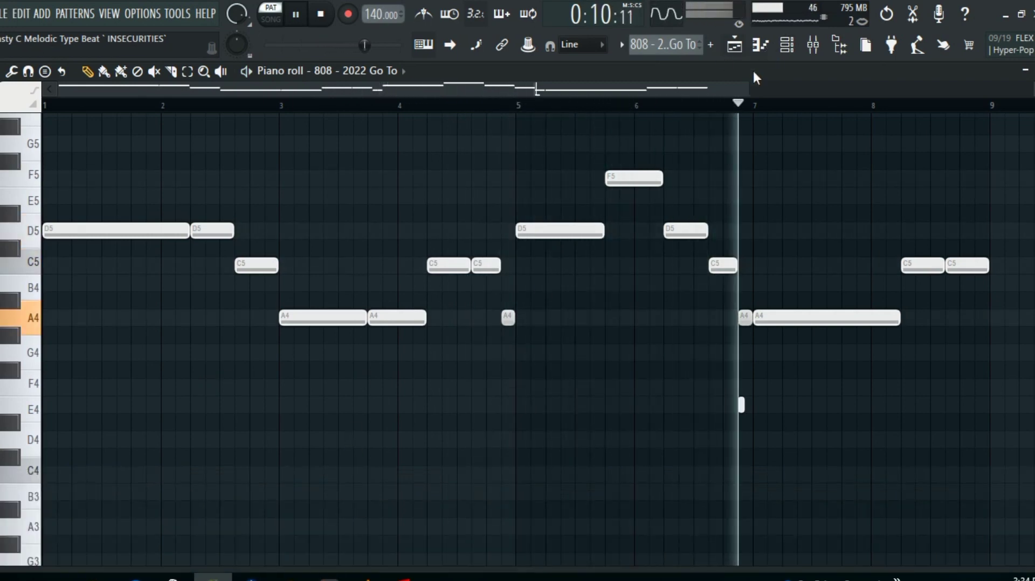
left_click_drag(751, 84, 1030, 64)
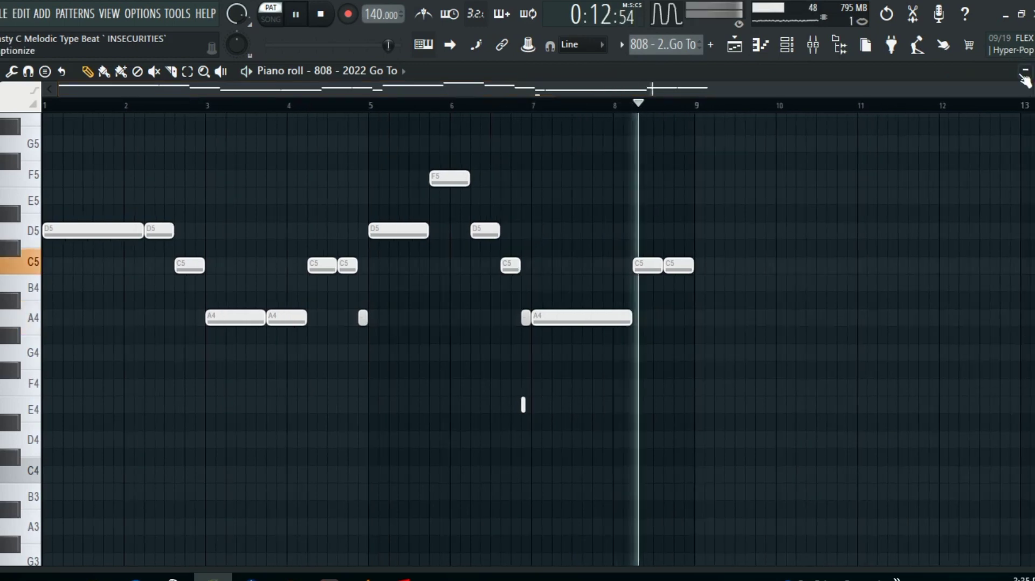
- Inspect the 808 - 2022 Go To channel's sampler settings, and return to the playlist
left_click(734, 46)
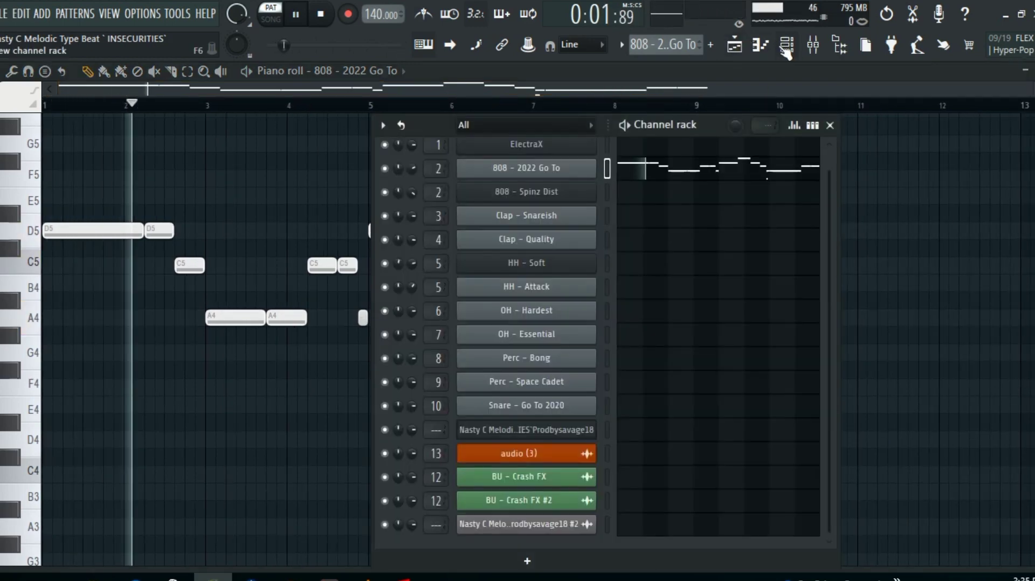
left_click(561, 169)
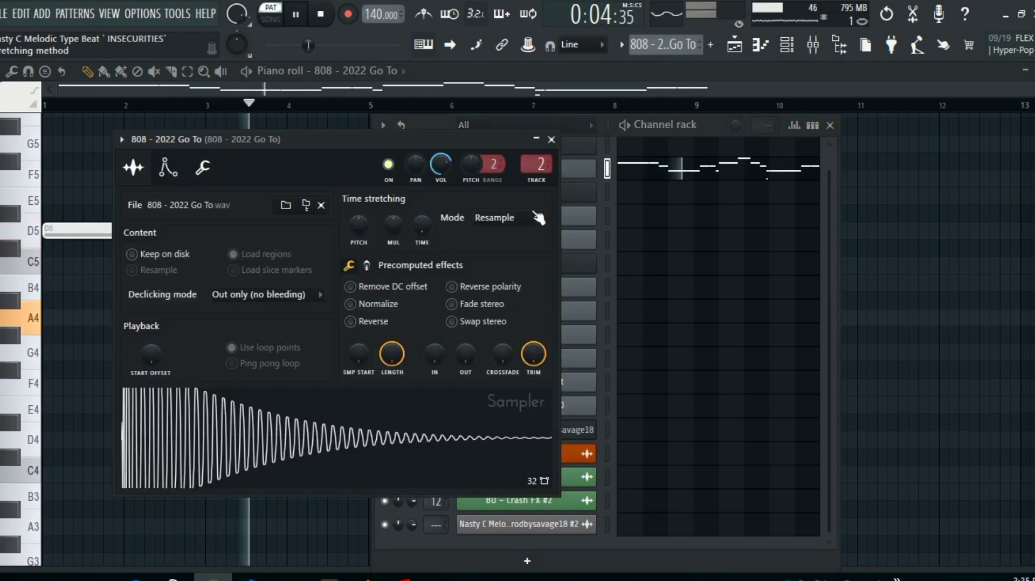
left_click(552, 140)
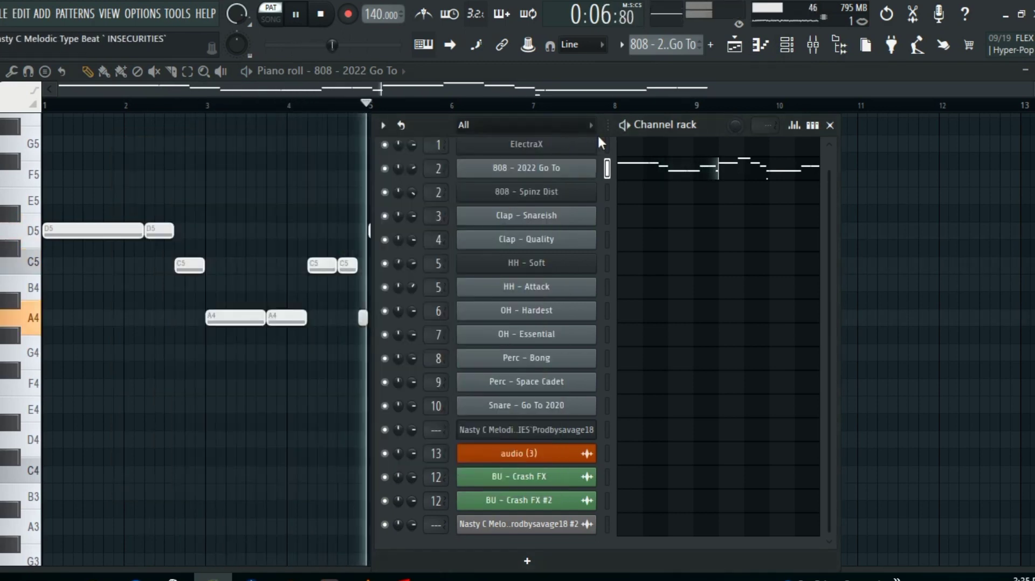
left_click(830, 125)
left_click(736, 45)
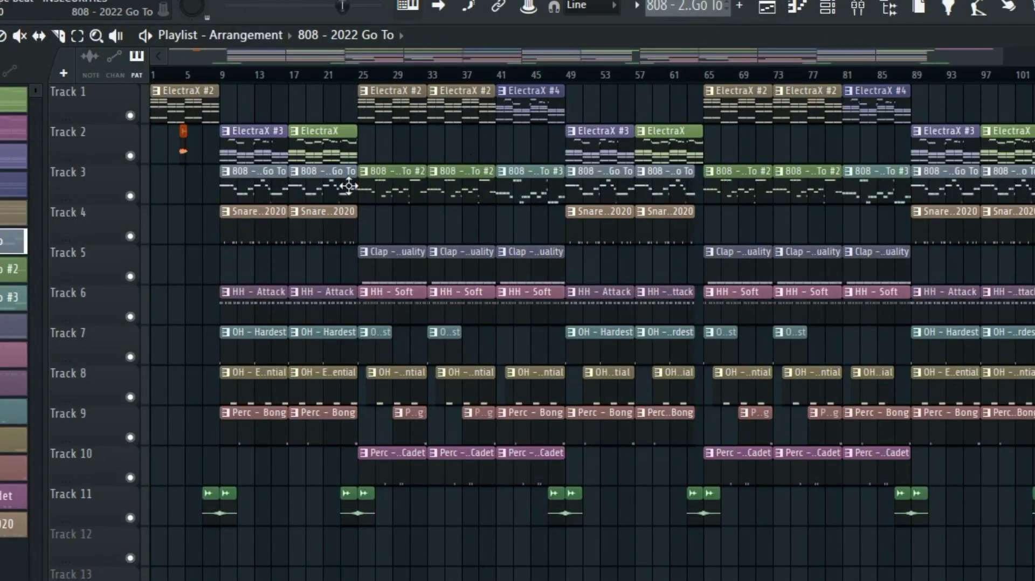
- Play back the Snare - Go To 2020 pattern from Track 4 and return to the playlist
double_click(255, 231)
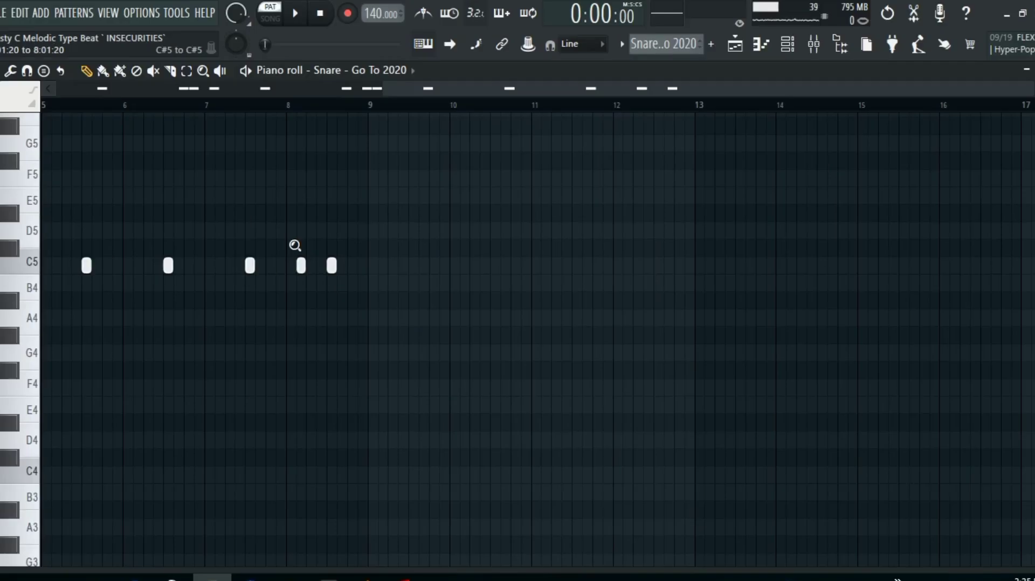
key("space")
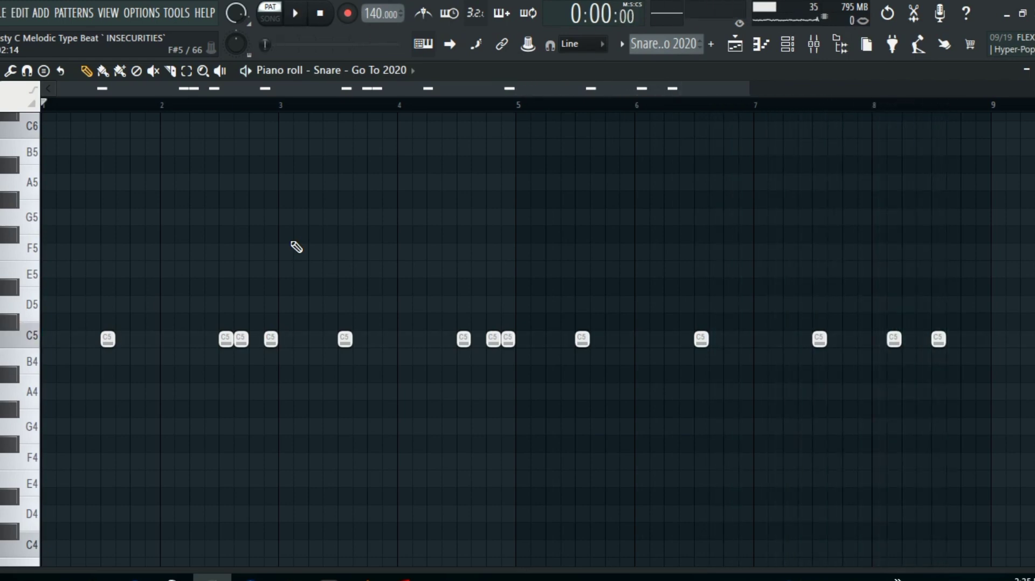
left_click(737, 45)
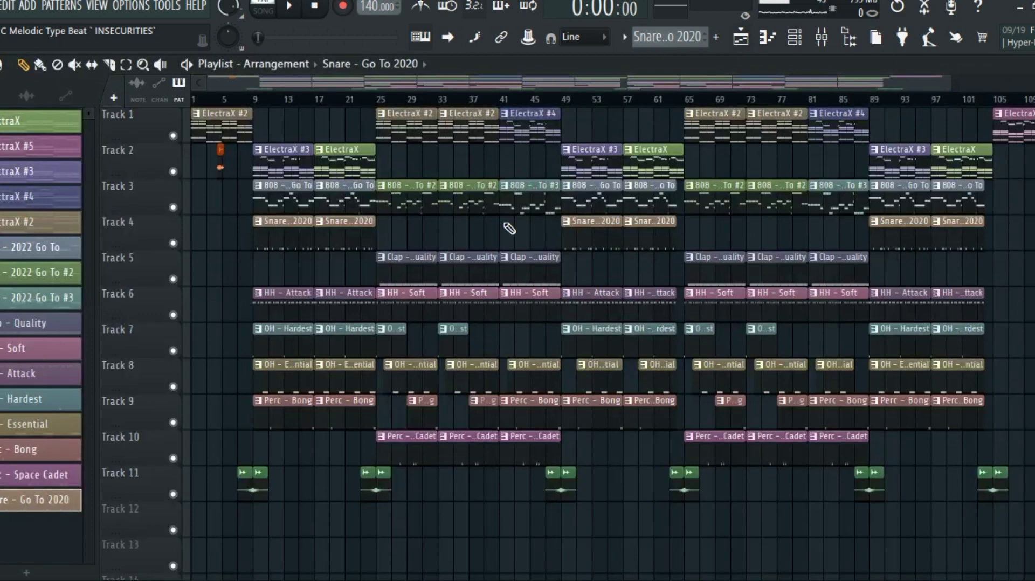
- Play back the HH - Attack hi-hat pattern from Track 6 and return to the playlist
double_click(272, 297)
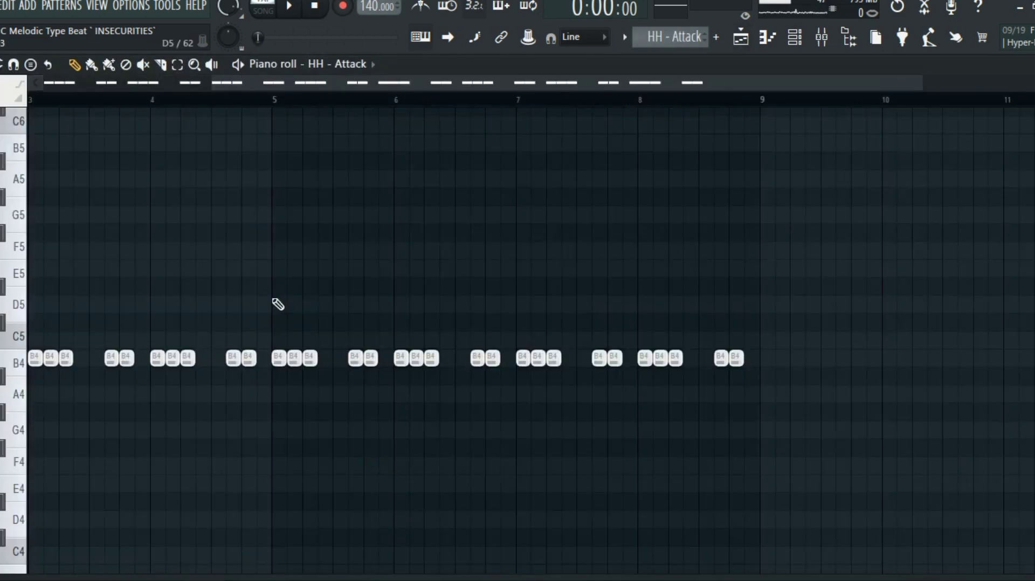
scroll(277, 304, "left", 3)
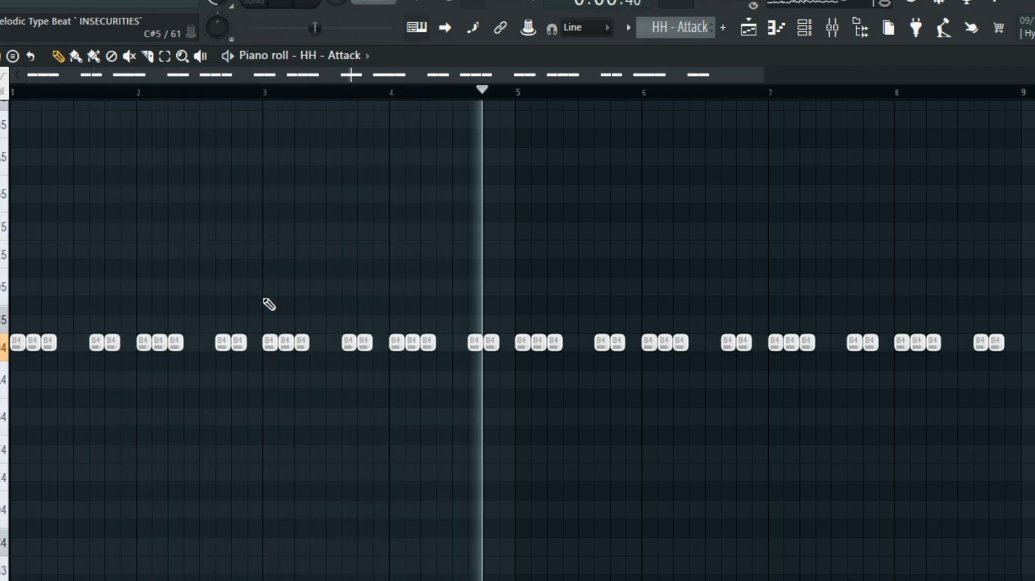
left_click(758, 38)
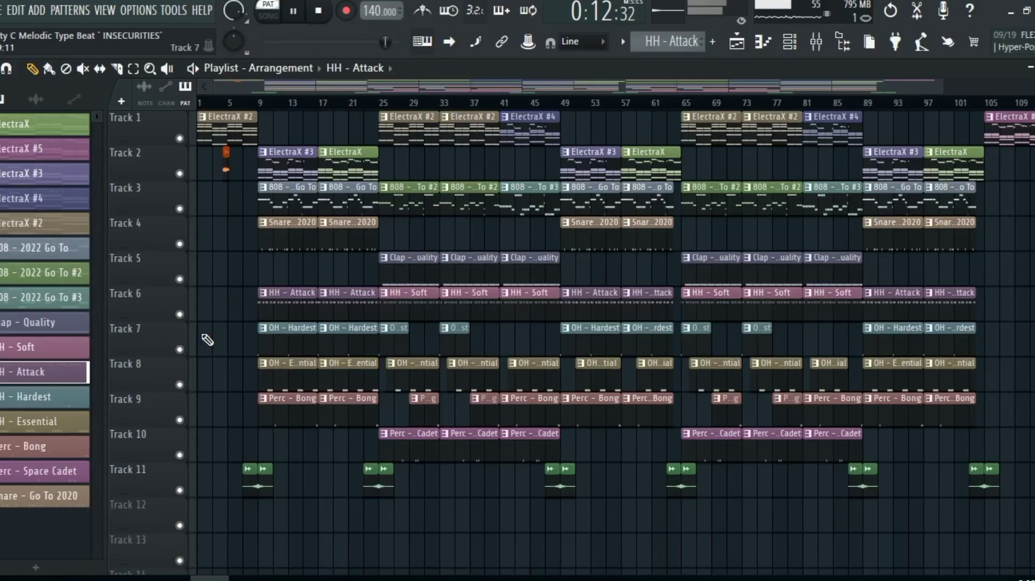
- Review the OH - Hardest and OH - Essential open-hat patterns on Tracks 7 and 8 with playback, returning to the playlist
double_click(274, 346)
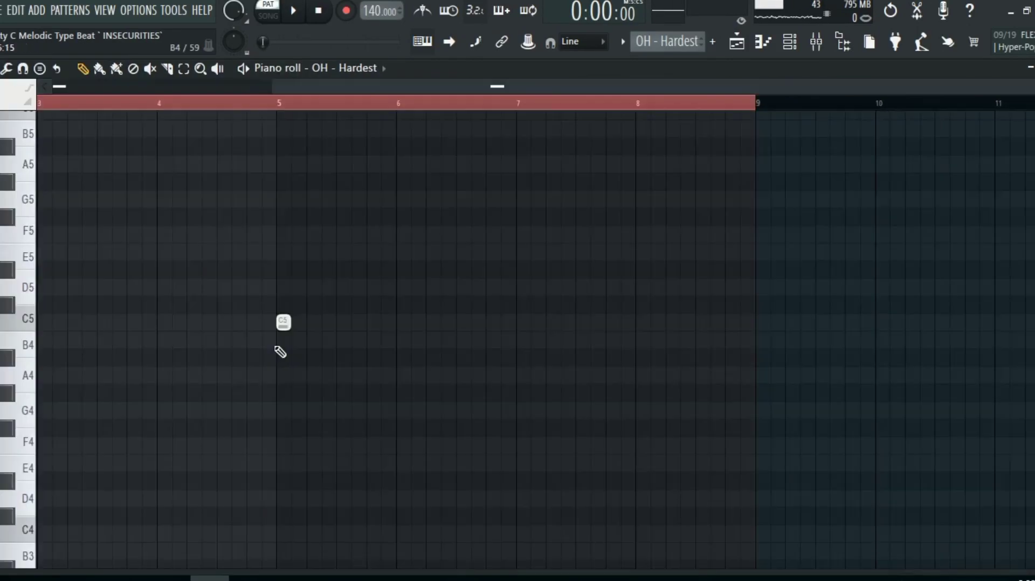
key("space")
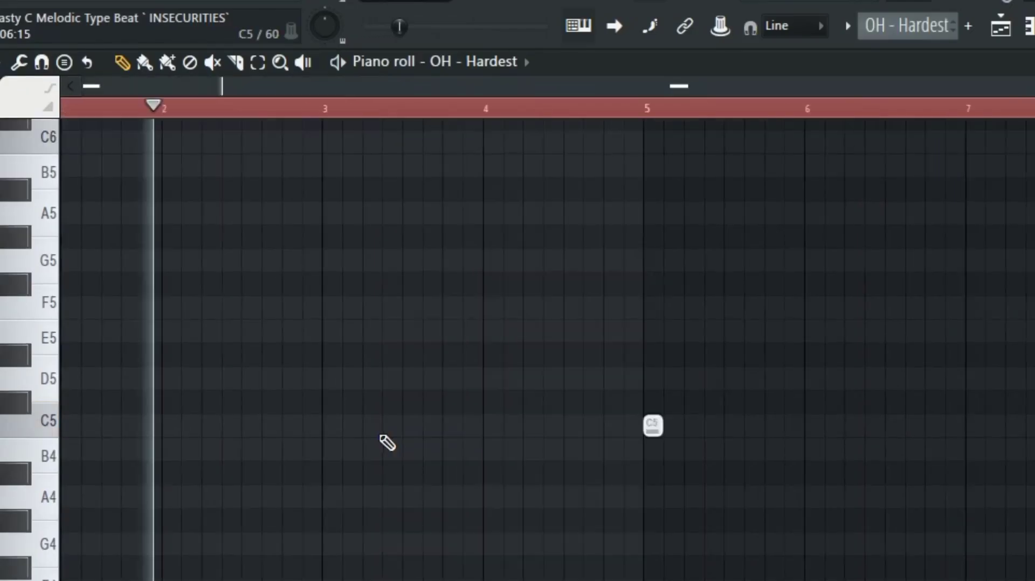
left_click(1005, 27)
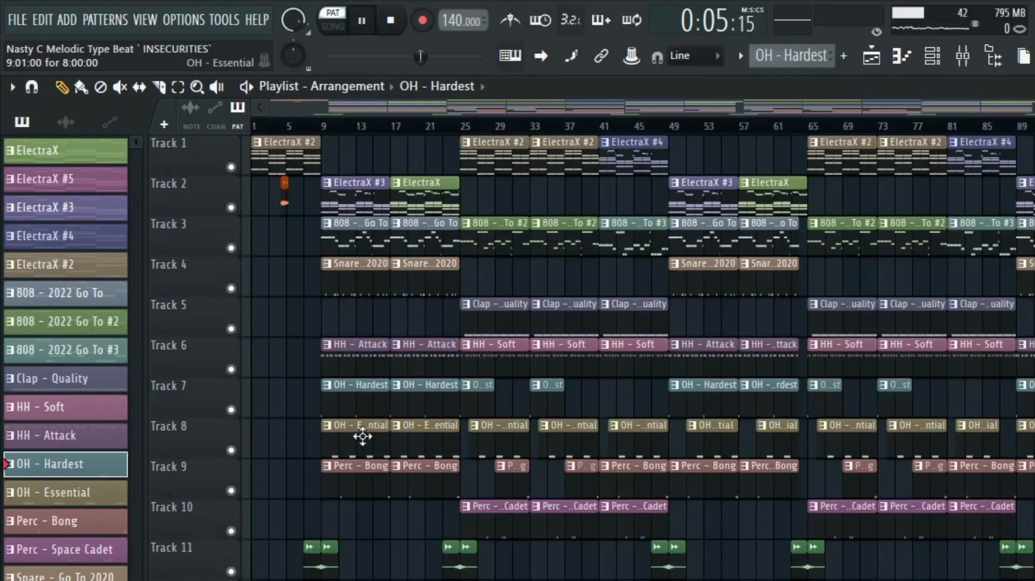
double_click(406, 468)
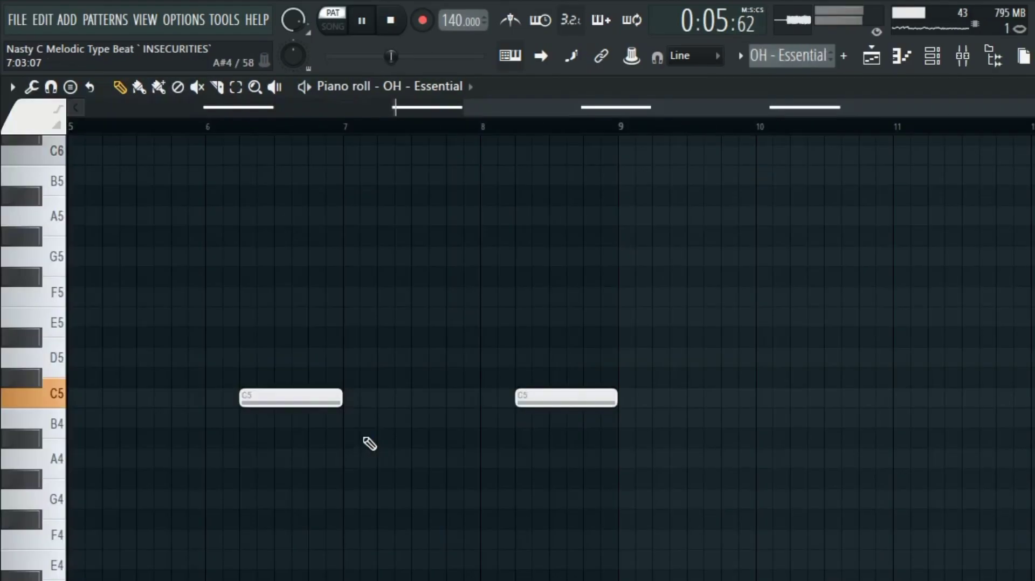
left_click(885, 64)
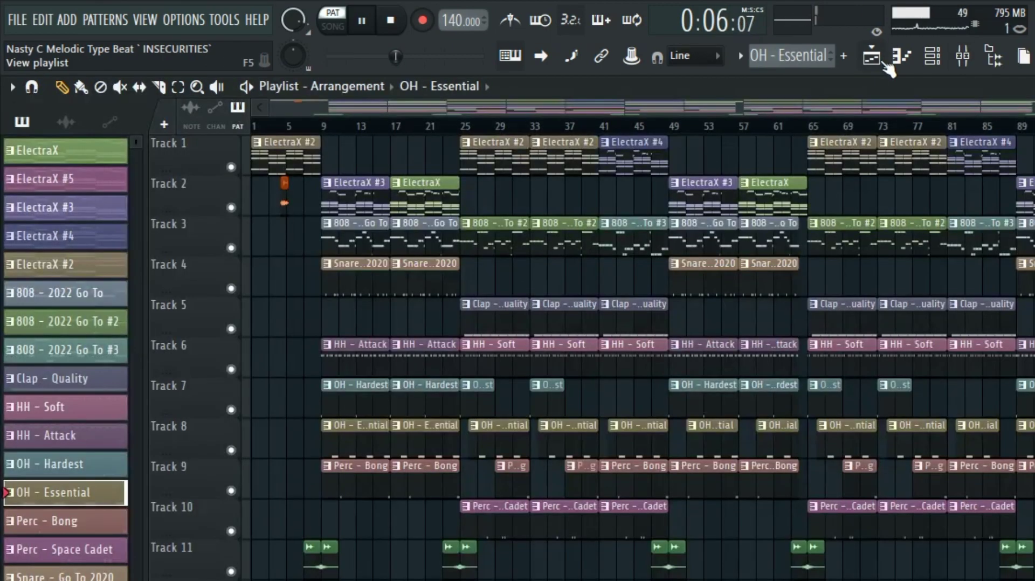
- Review the Perc - Bong pattern from Track 9 from its first bar during playback, and return to the playlist
double_click(354, 489)
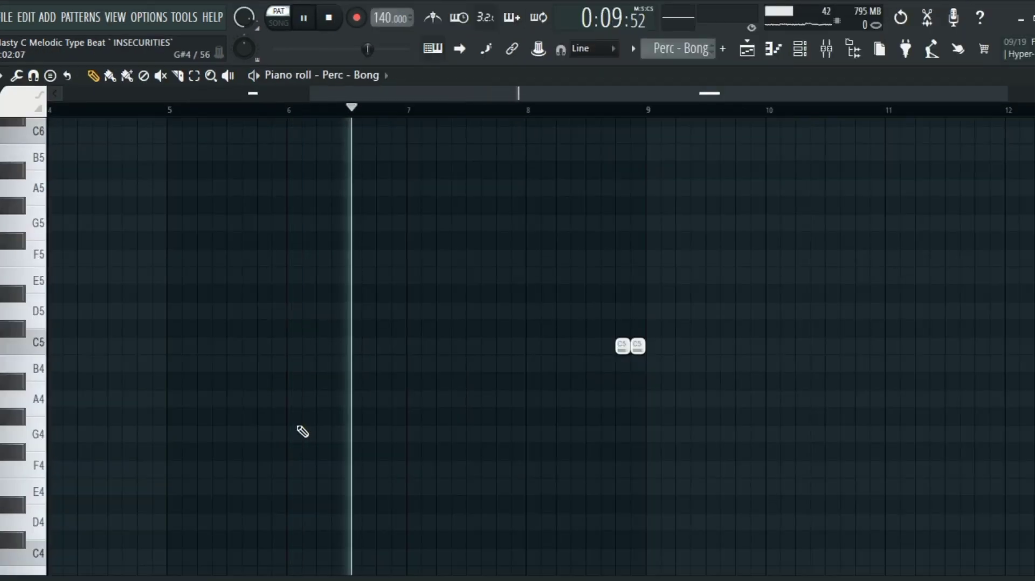
scroll(303, 431, "left", 3)
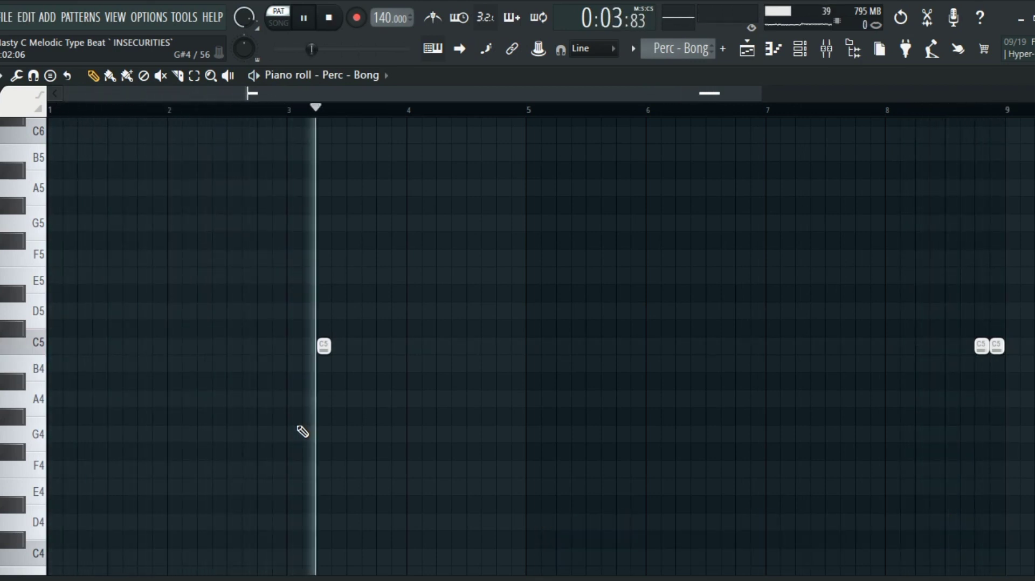
left_click(747, 49)
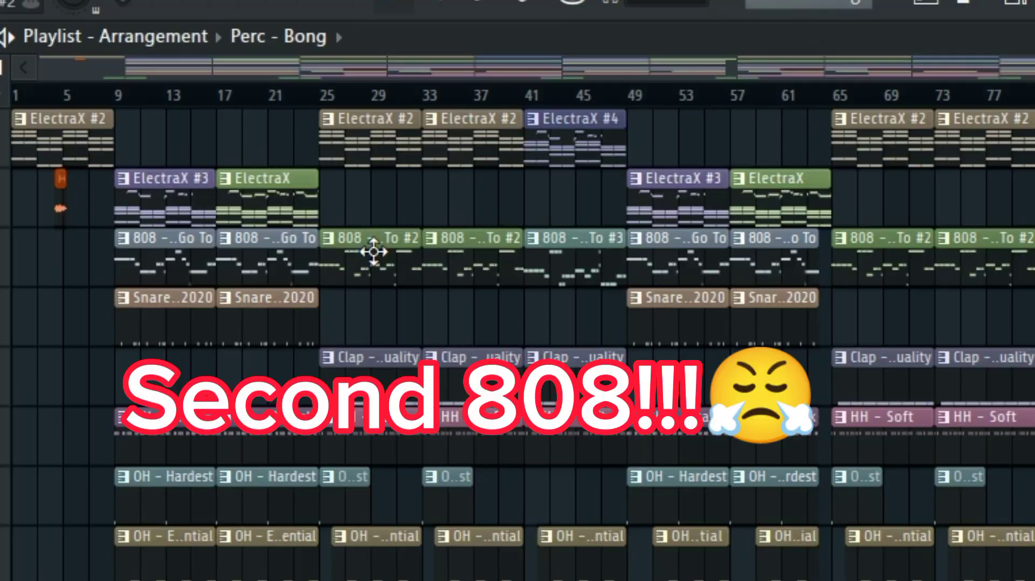
- Review the second 808 pattern, 808 - 2022 Go To #2 on Track 3, with playback and return to the playlist
double_click(422, 201)
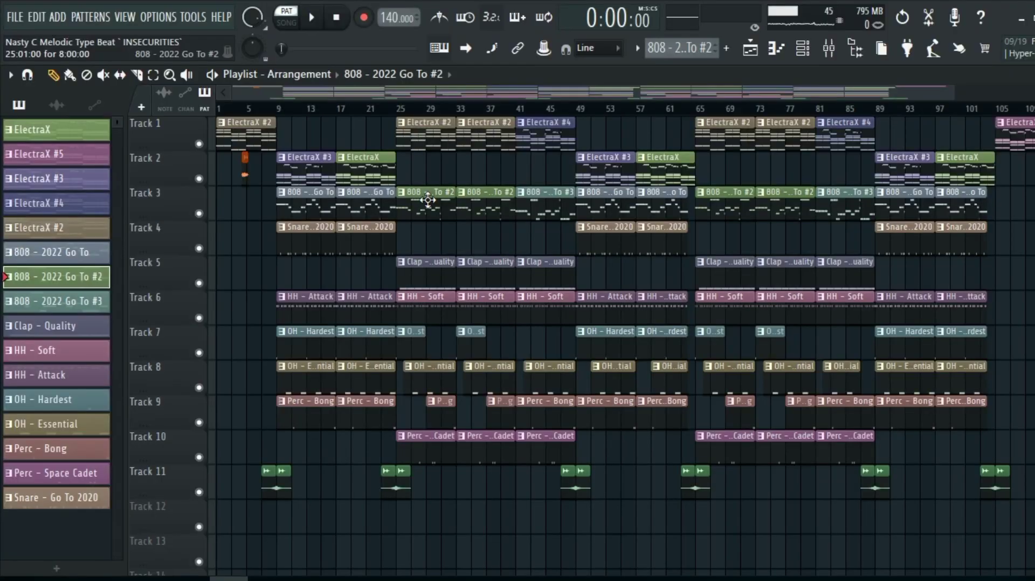
scroll(430, 204, "left", 5)
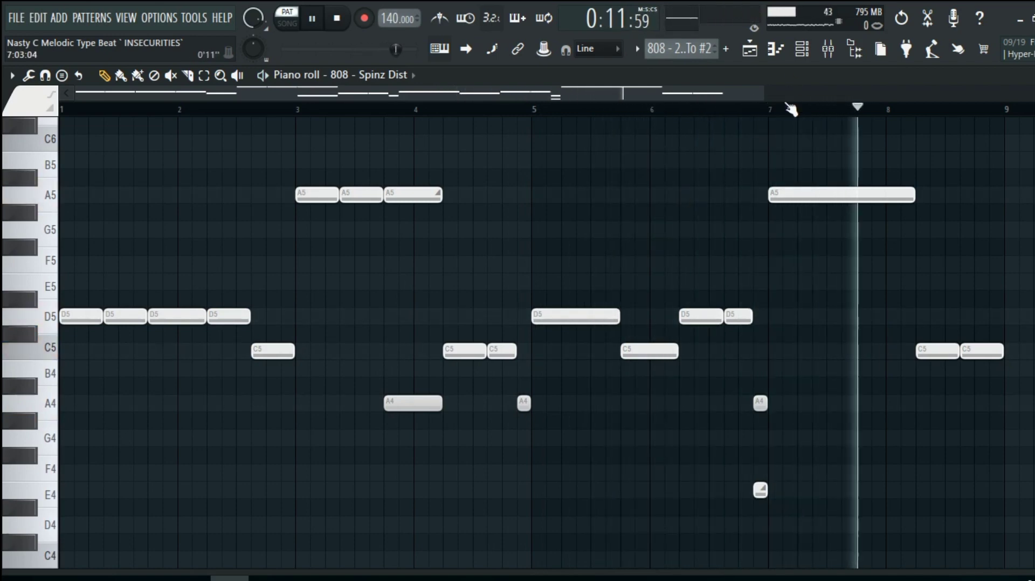
left_click(750, 49)
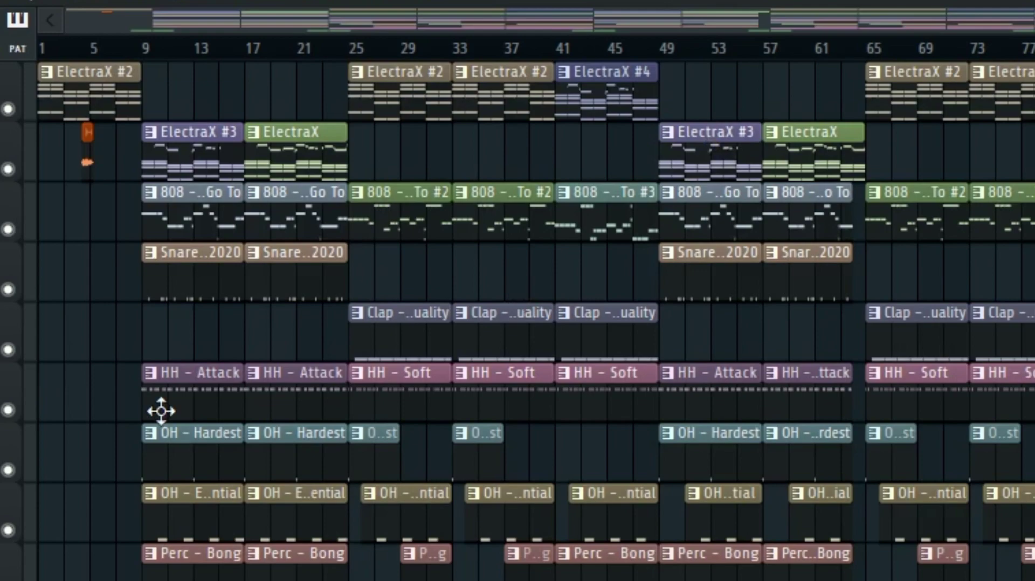
- Play back the Clap - Quality pattern from Track 5 and return to the playlist
double_click(423, 317)
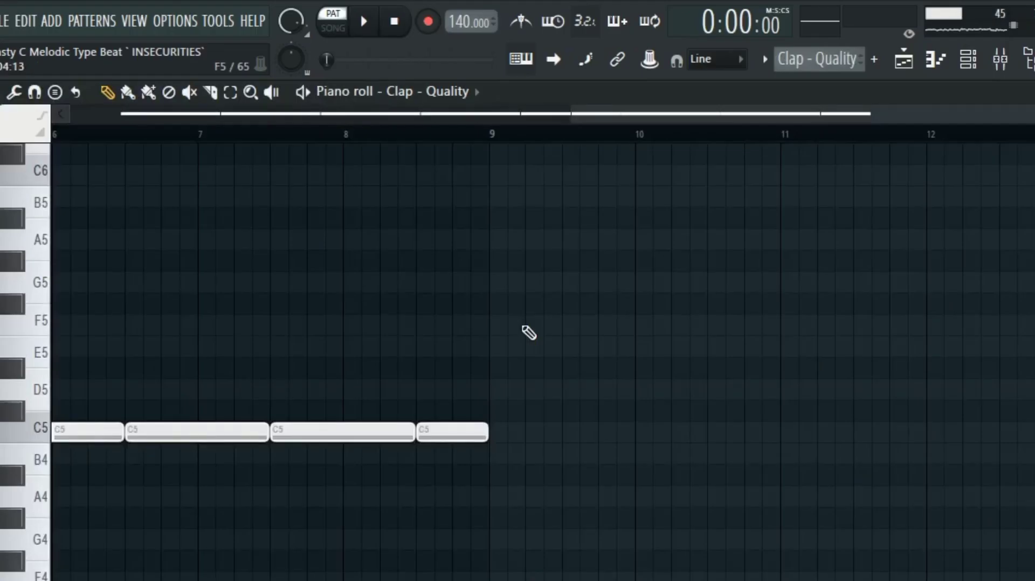
key("space")
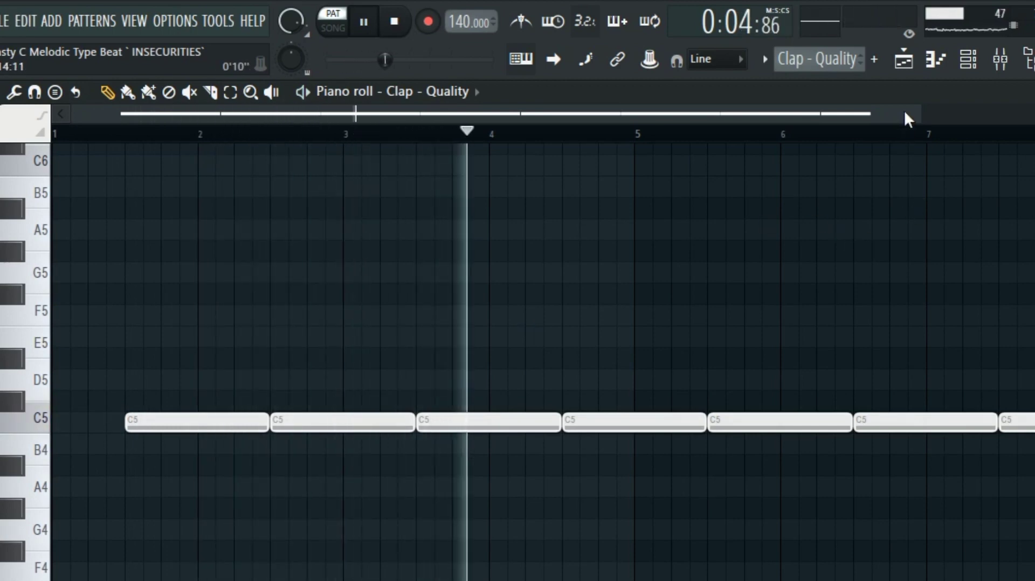
left_click(913, 69)
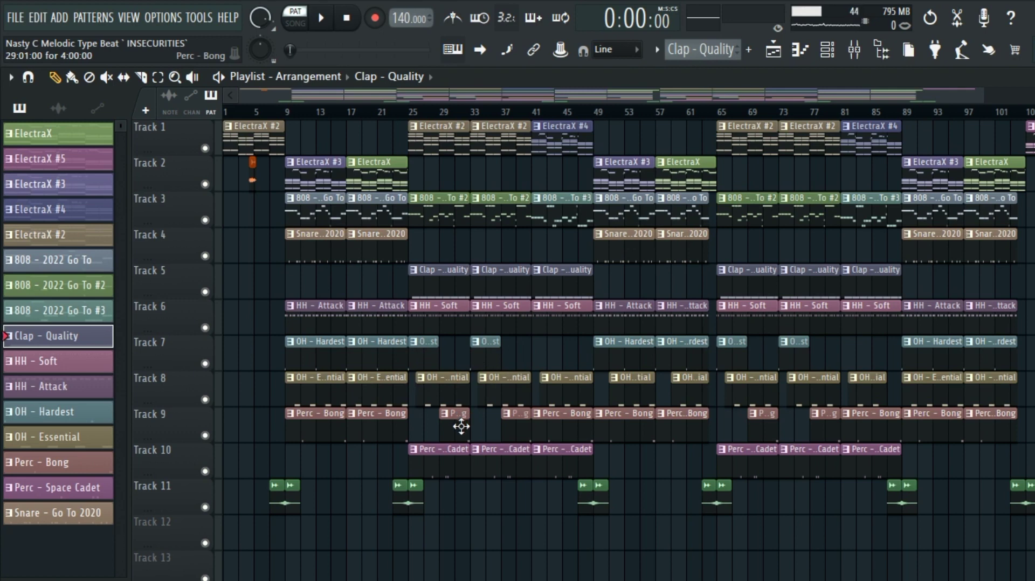
- Inspect the notes of the Perc - Space Cadet pattern from Track 10 and return to the playlist
double_click(447, 462)
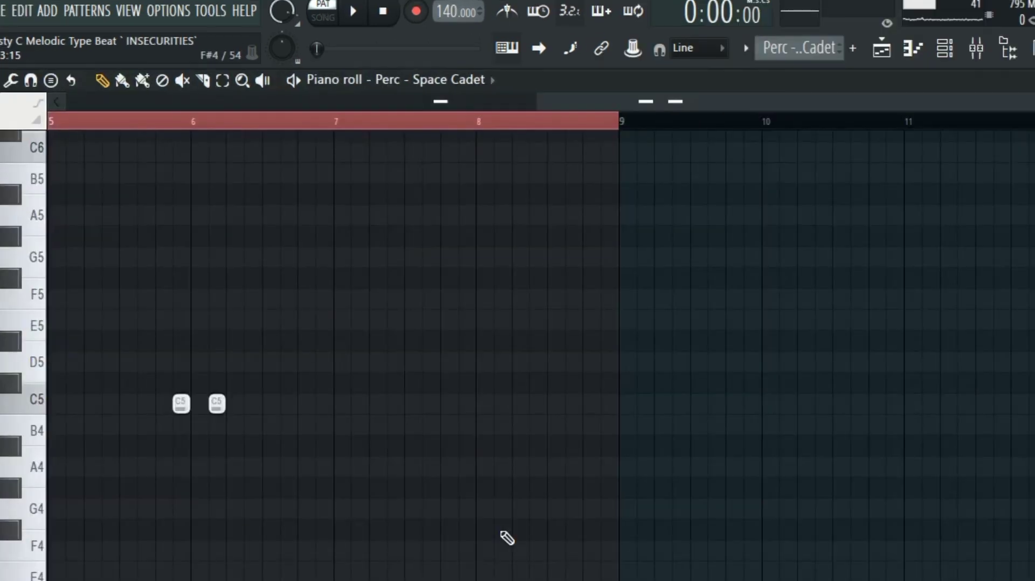
scroll(501, 533, "left", 4)
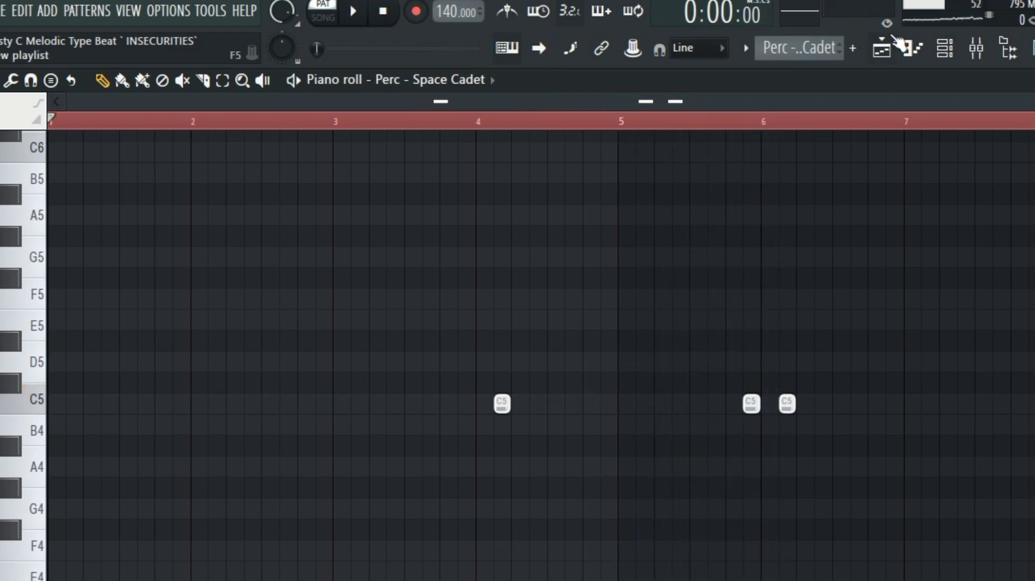
left_click(882, 49)
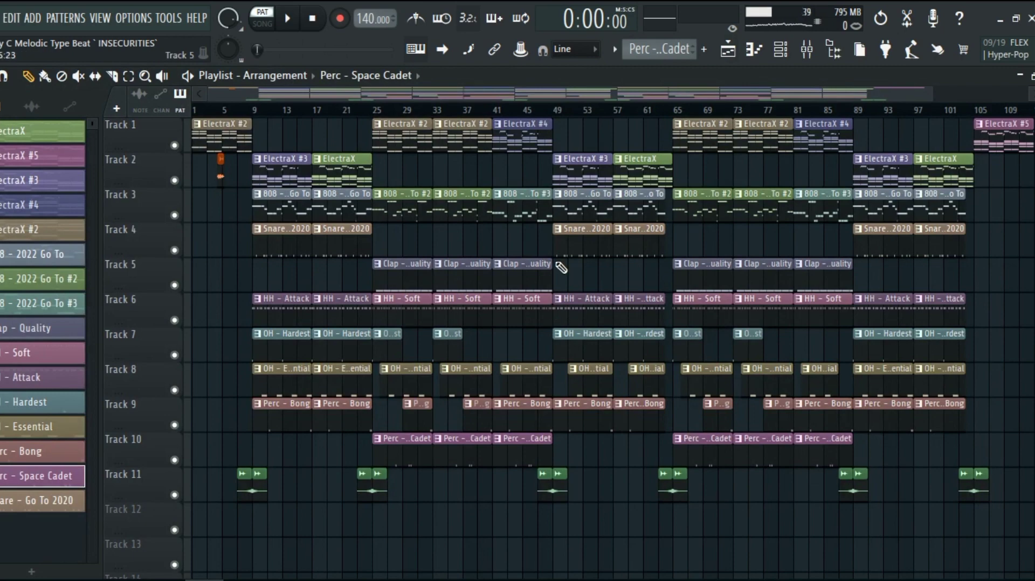
- Play back the third 808 pattern, 808 - 2022 Go To #3 on Track 3, and return to the playlist with playback stopped
double_click(530, 209)
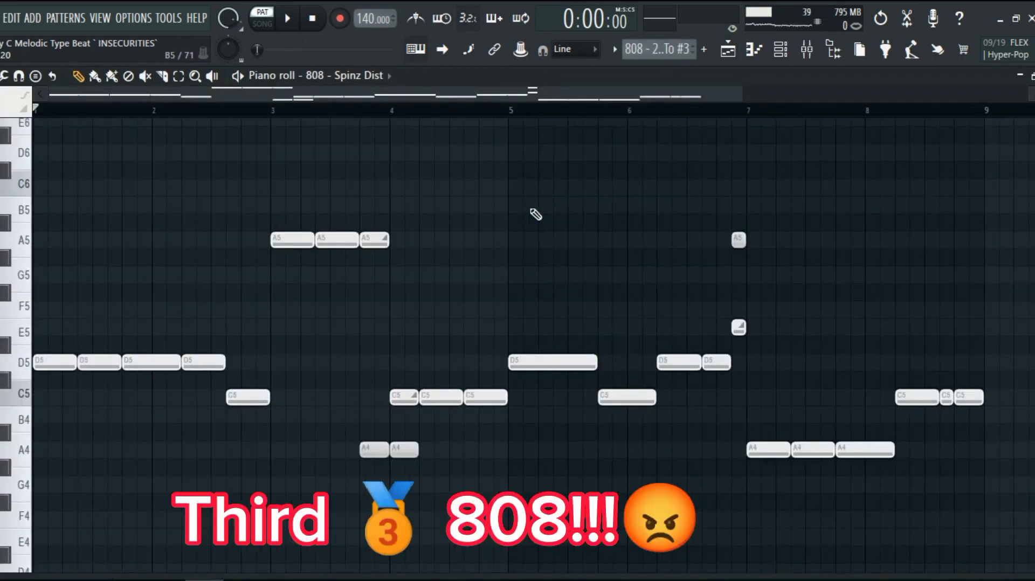
key("space")
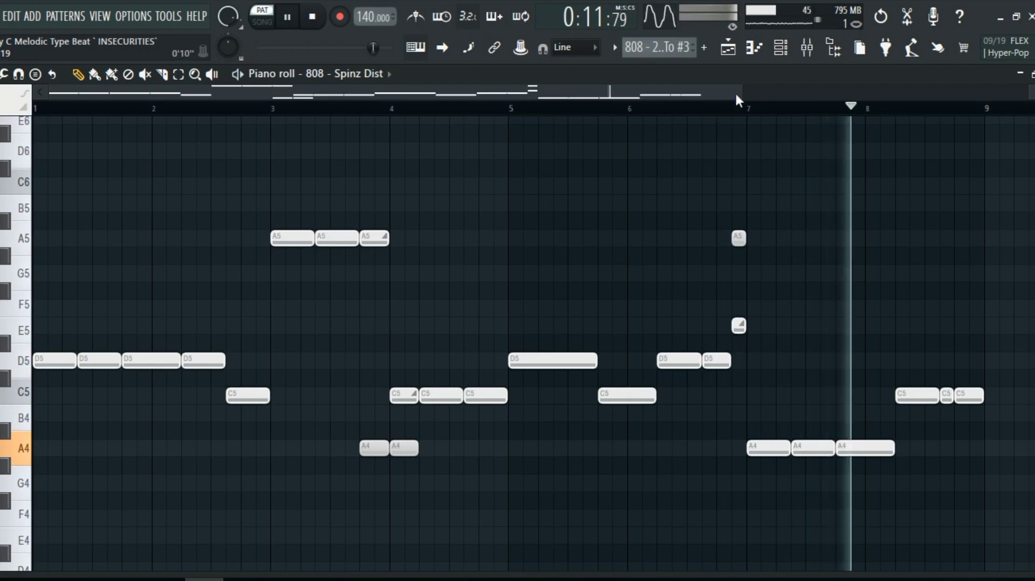
left_click(728, 47)
key("space")
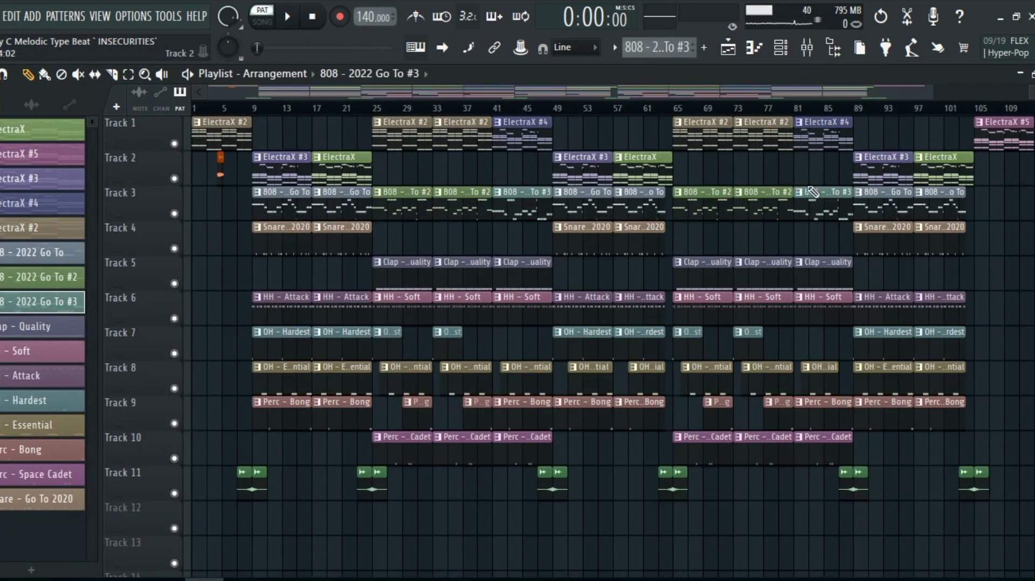
- Play back the pitched-down melody in the ElectraX #5 pattern at the end of Track 1, and return to the playlist
double_click(1016, 139)
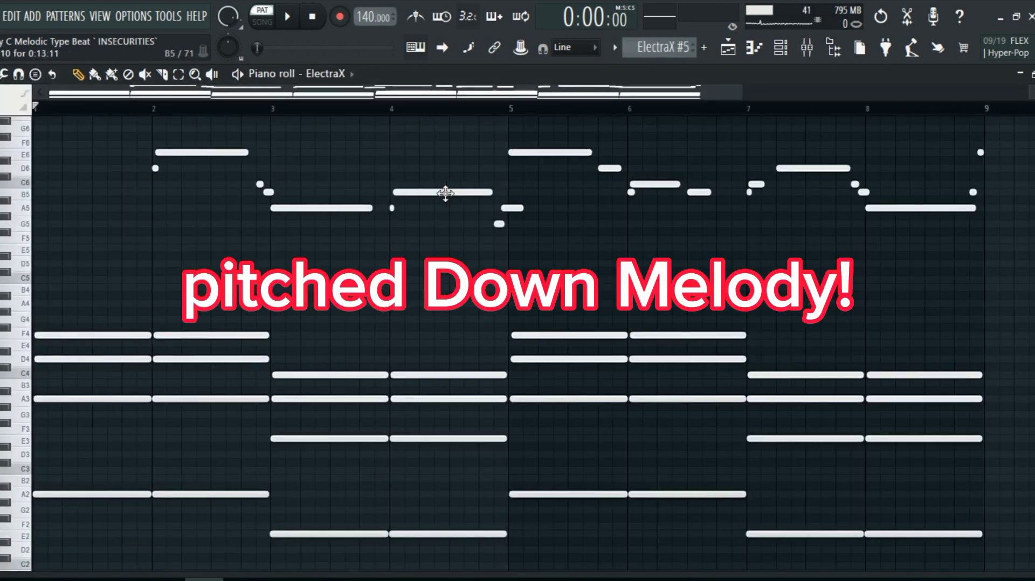
key("space")
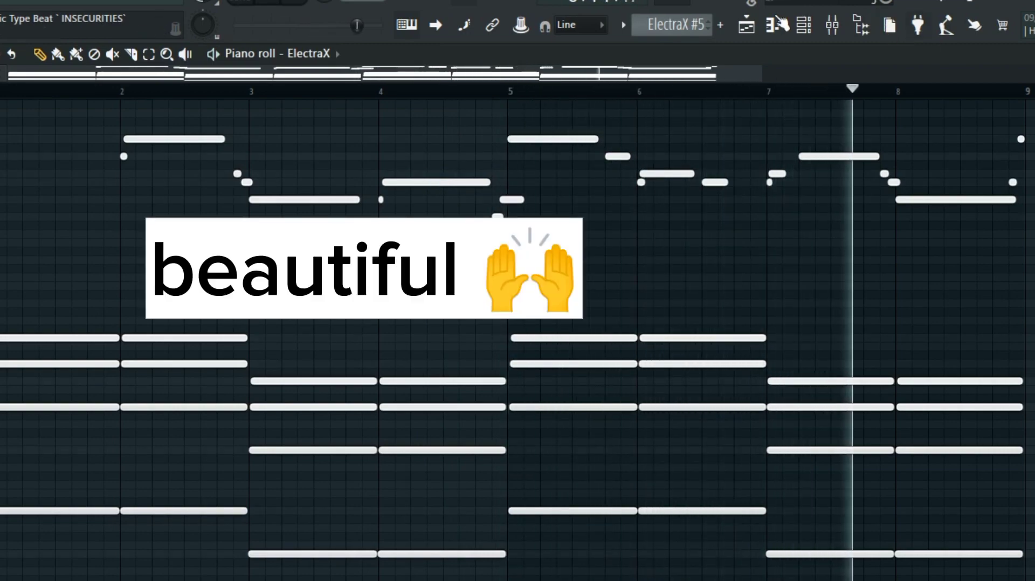
left_click(748, 27)
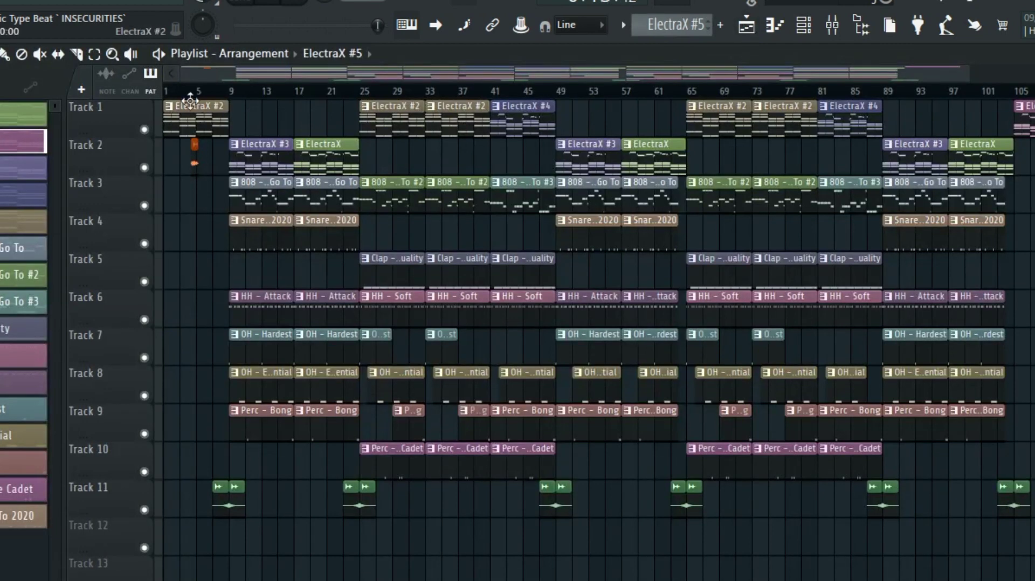
- Solo Track 2, re-enable Track 1 alongside it, and play the intro containing the orange tag clip
right_click(145, 167)
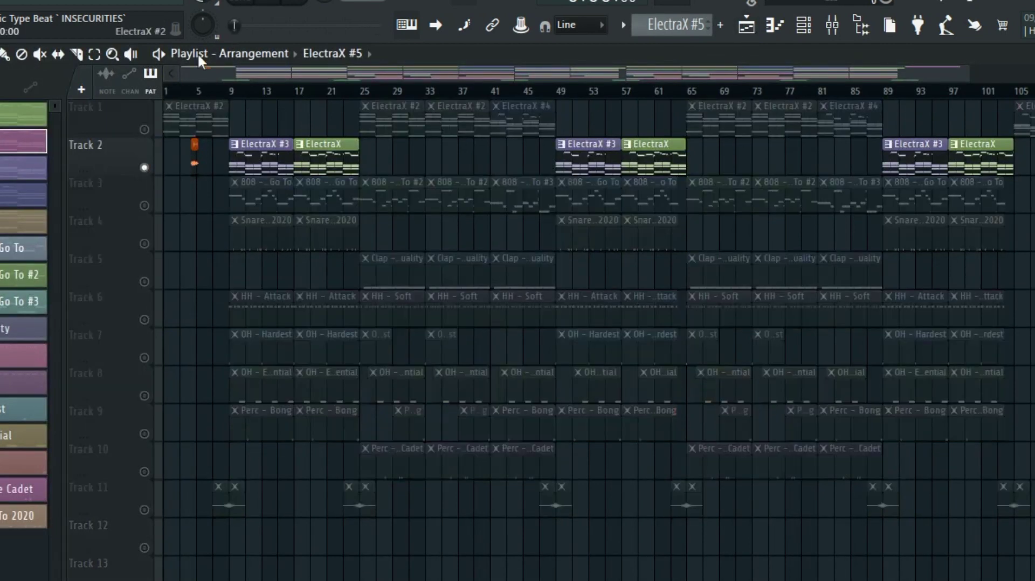
left_click(145, 130)
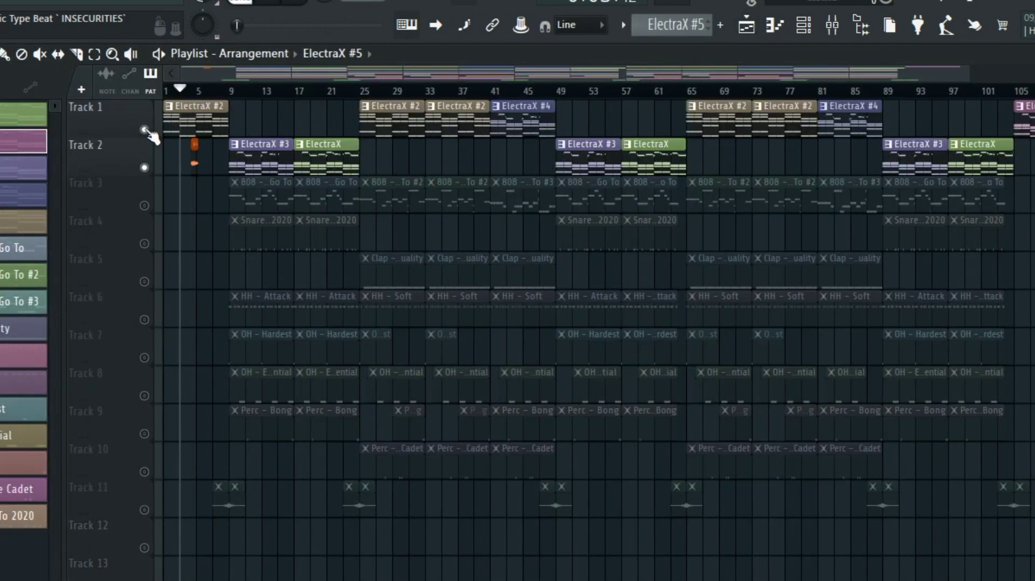
scroll(219, 201, "up", 4)
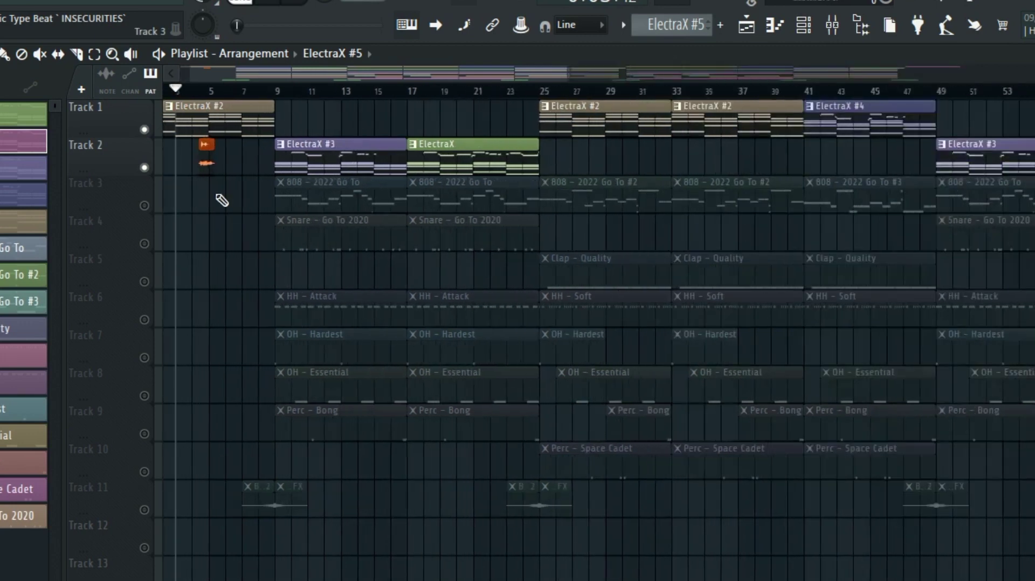
key("space")
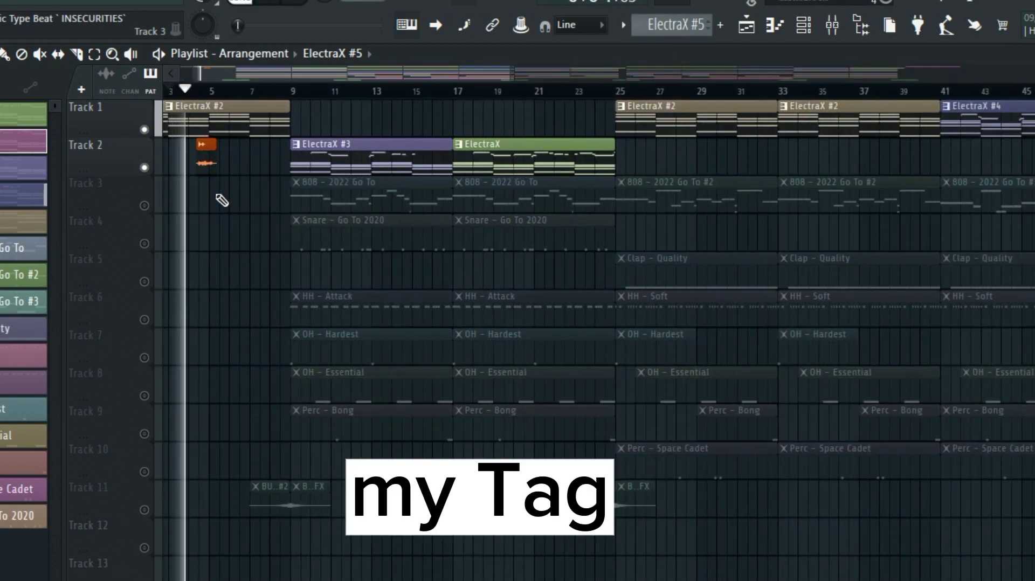
- Switch the solo from Track 11 to Track 1 to hear the ElectraX #2 intro melody alone
right_click(144, 511)
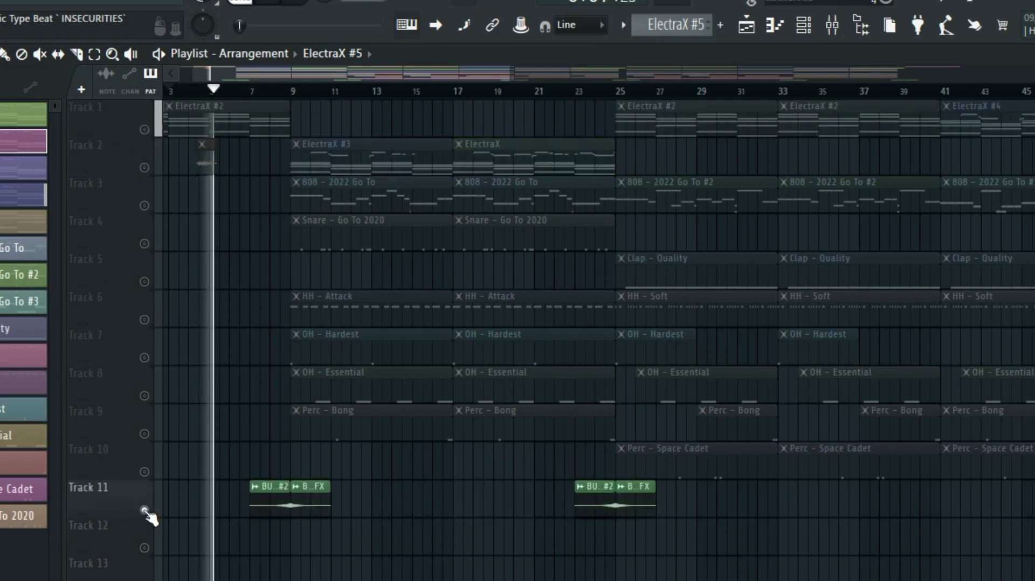
right_click(145, 167)
right_click(144, 130)
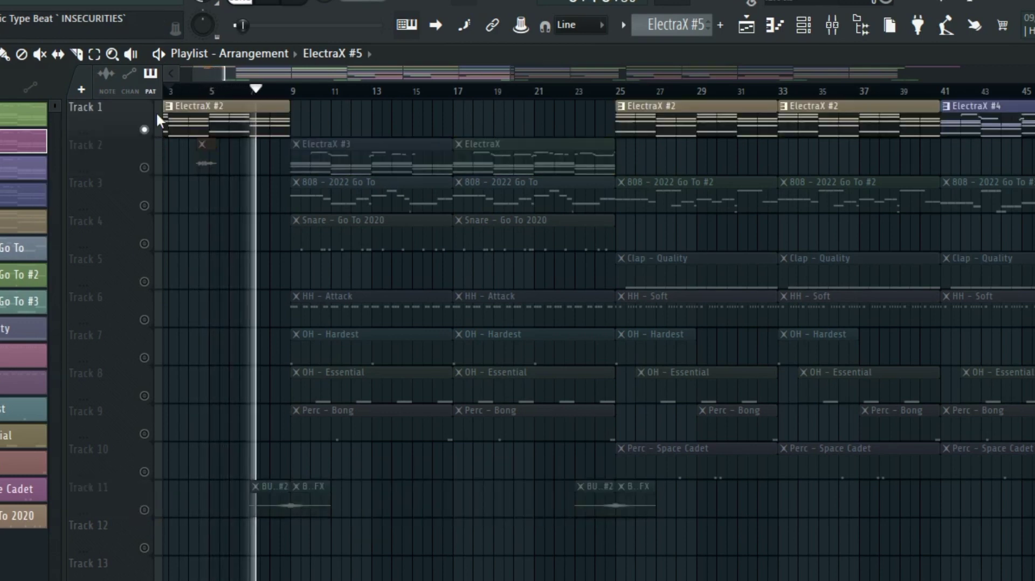
- Mark the opening bars on the timeline, audition Track 2 soloed, and turn all tracks back on
left_click_drag(195, 93, 159, 123)
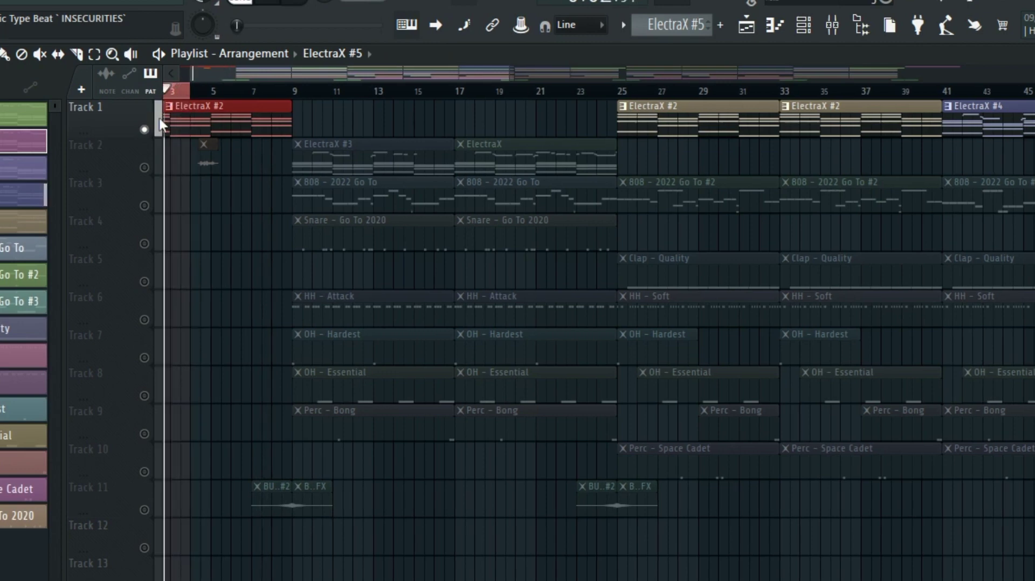
right_click(144, 167)
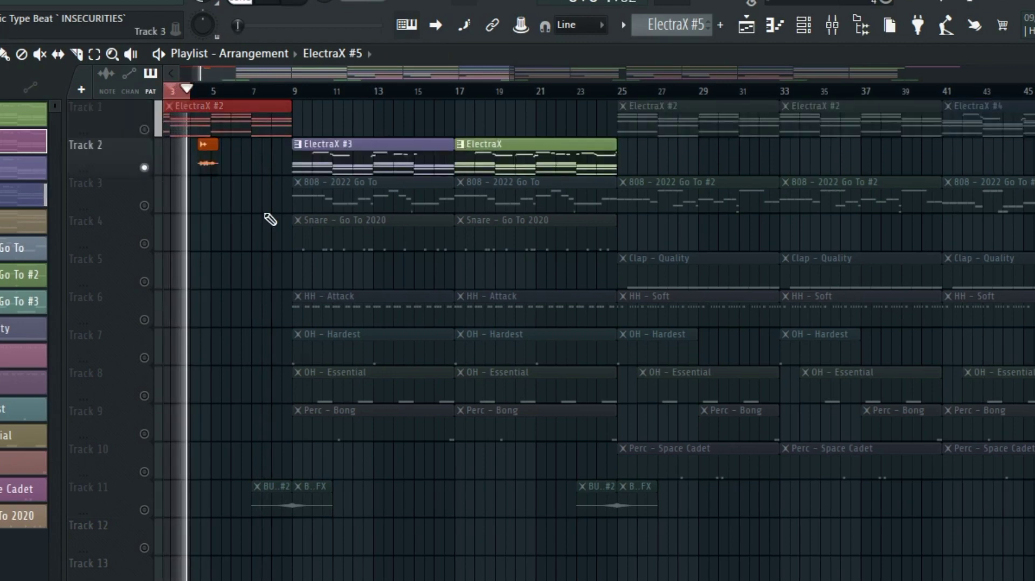
right_click(145, 167)
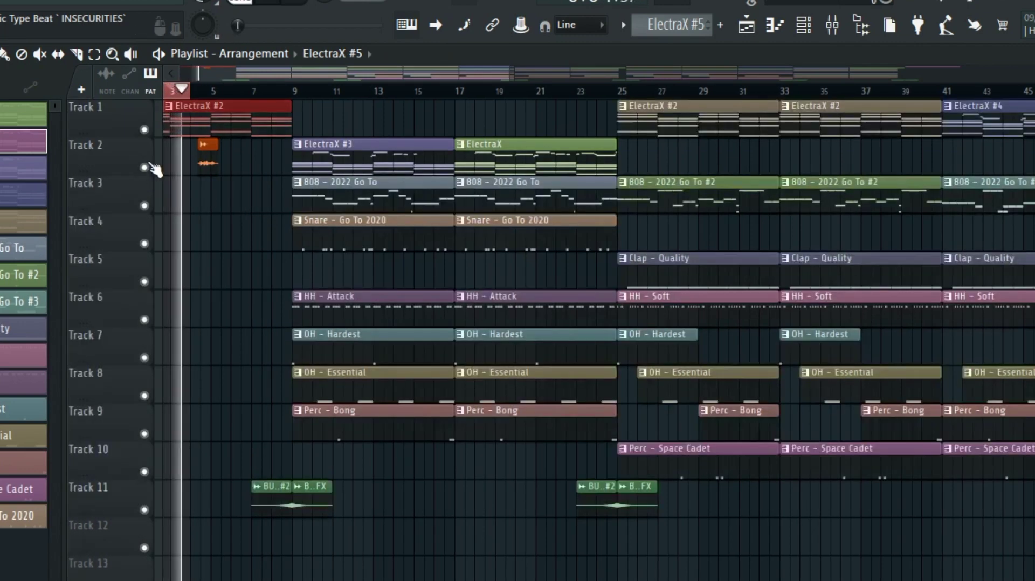
- Clear the timeline selection, play through the intro with the full arrangement in view, and solo Track 11's transition effects
right_click(186, 93)
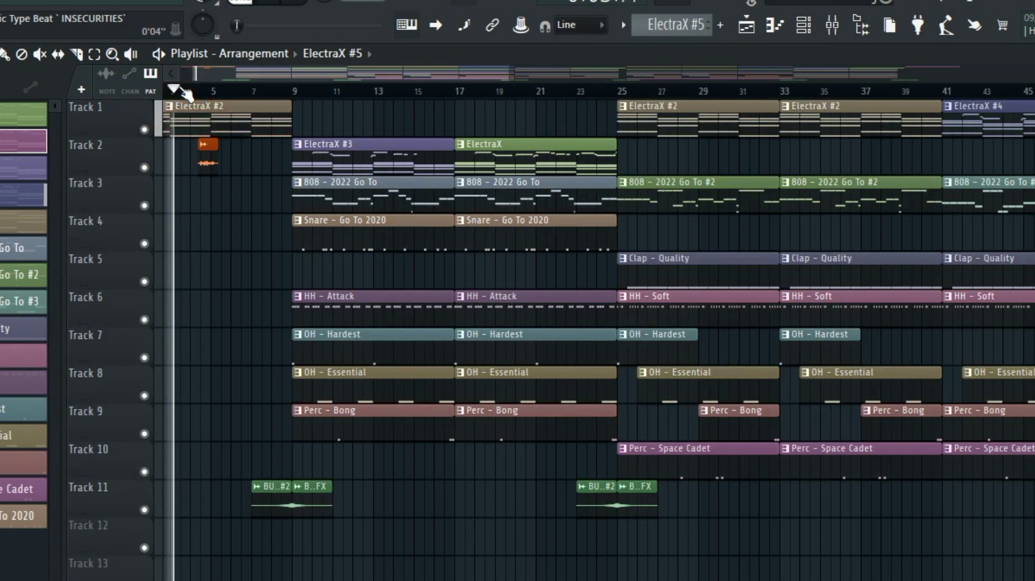
scroll(208, 340, "down", 3)
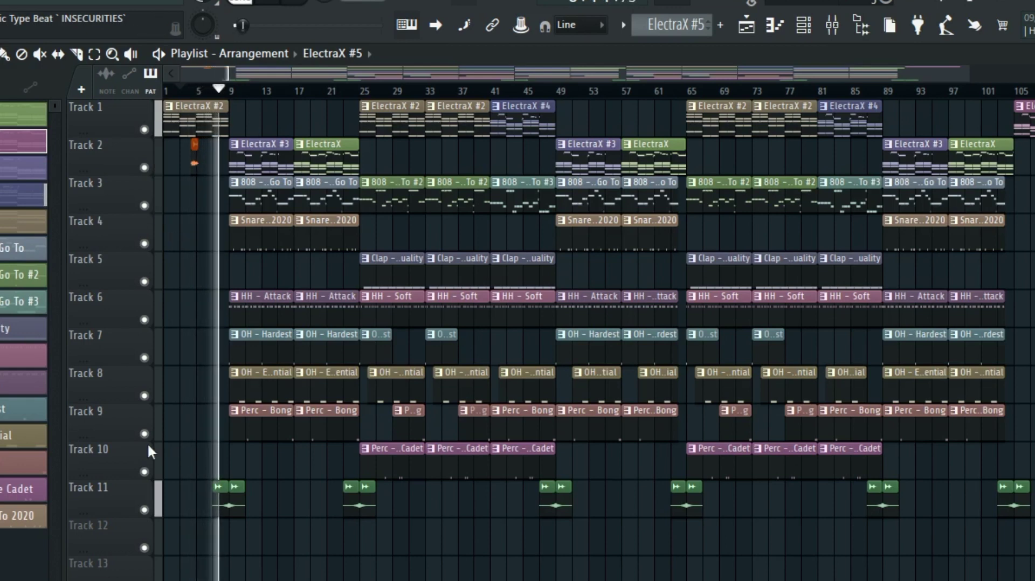
right_click(144, 509)
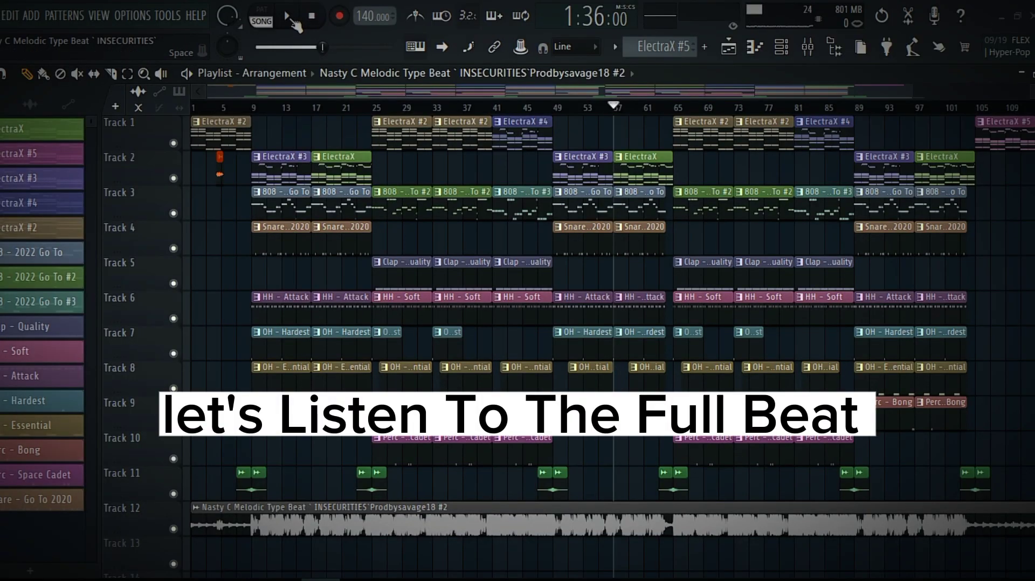
- Play the full beat, view the second hi-hat pattern, HH - Soft on Track 6, and return to the playlist
left_click(291, 20)
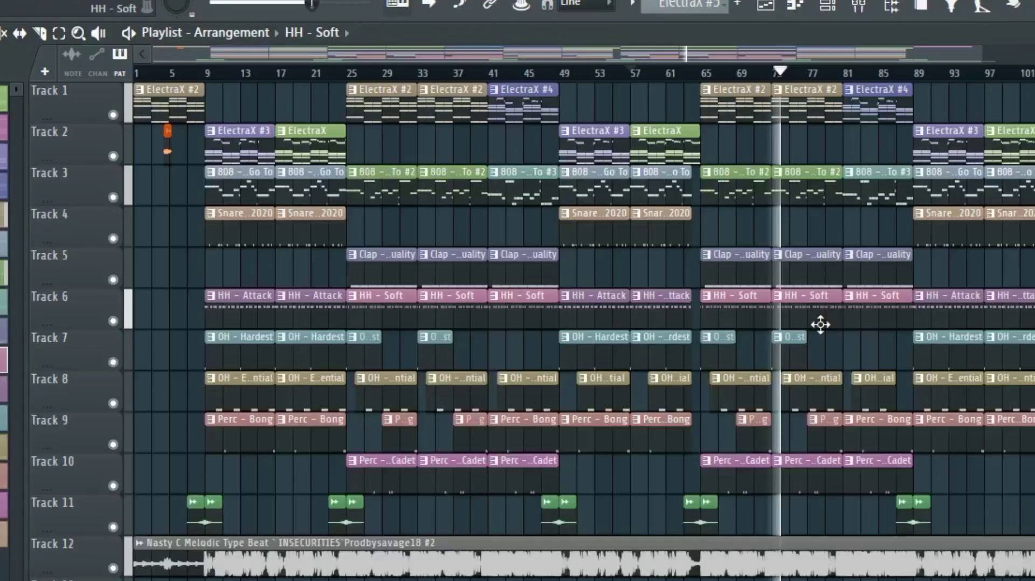
double_click(770, 320)
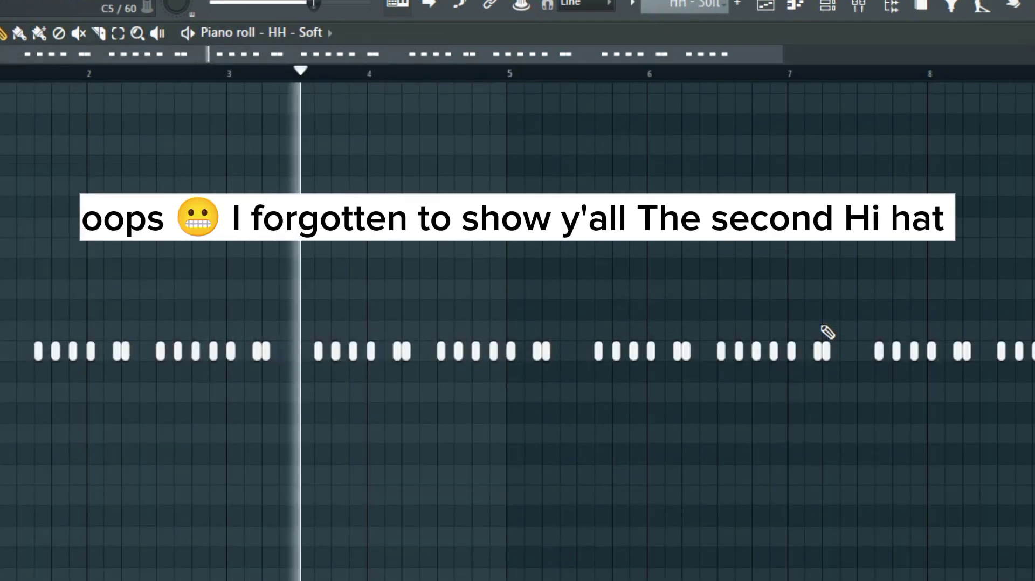
left_click(769, 7)
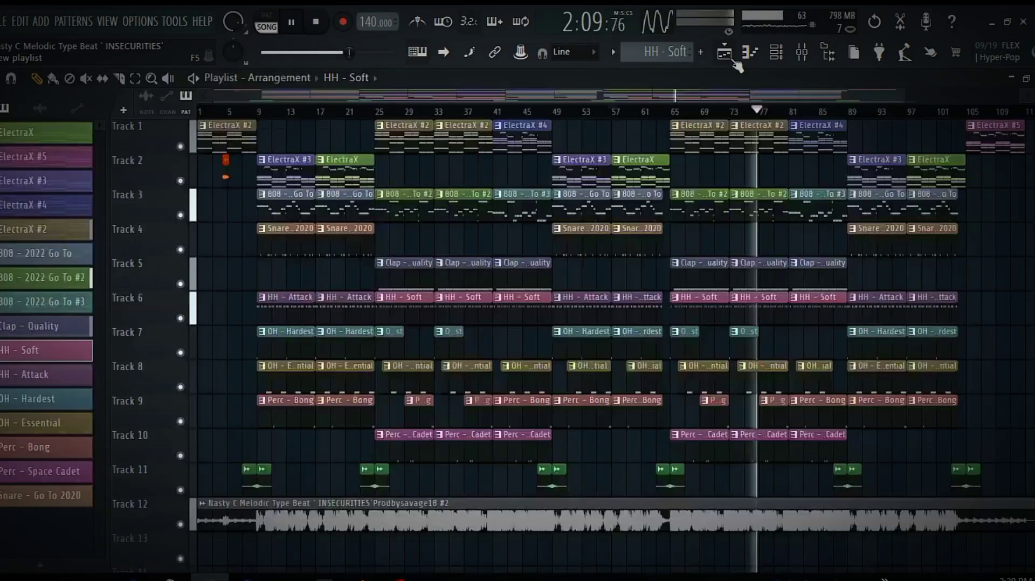